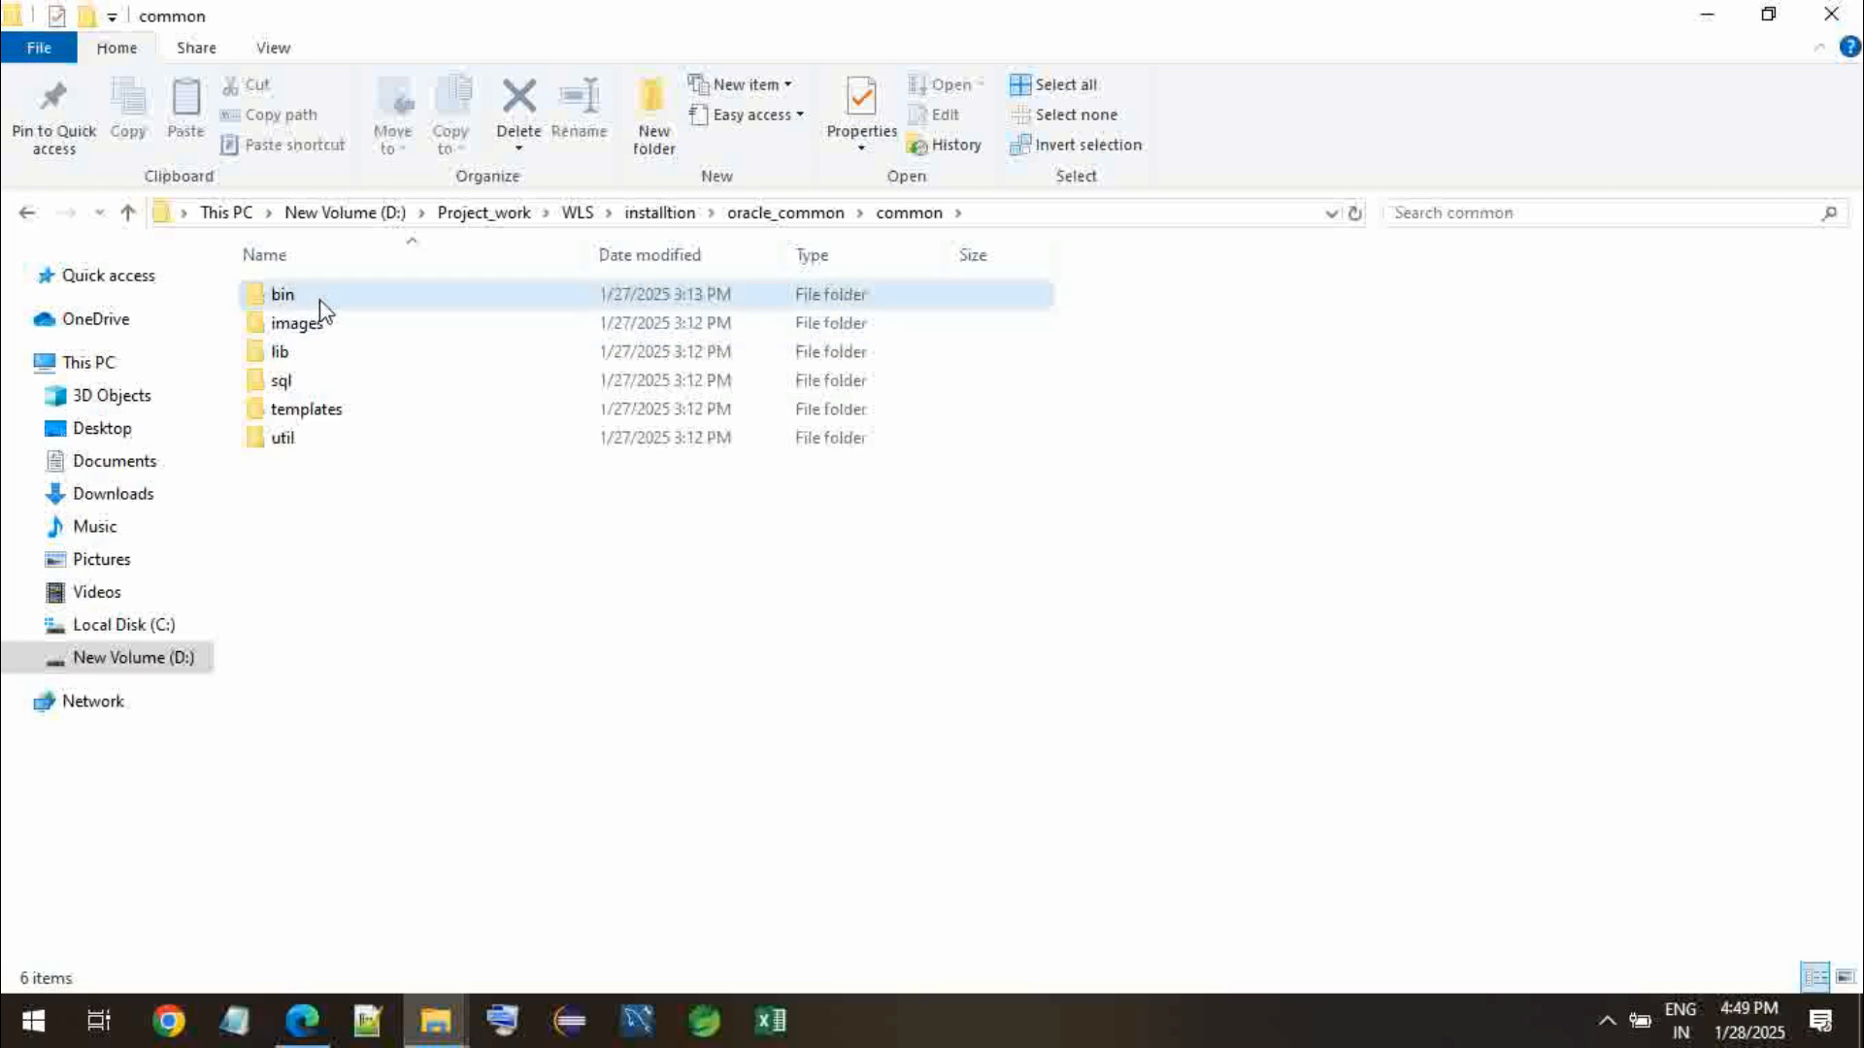
# - Open a command prompt in the folder D:\Project_work\WLS\installtion\oracle_common\common\bin
pyautogui.doubleClick(323, 303)
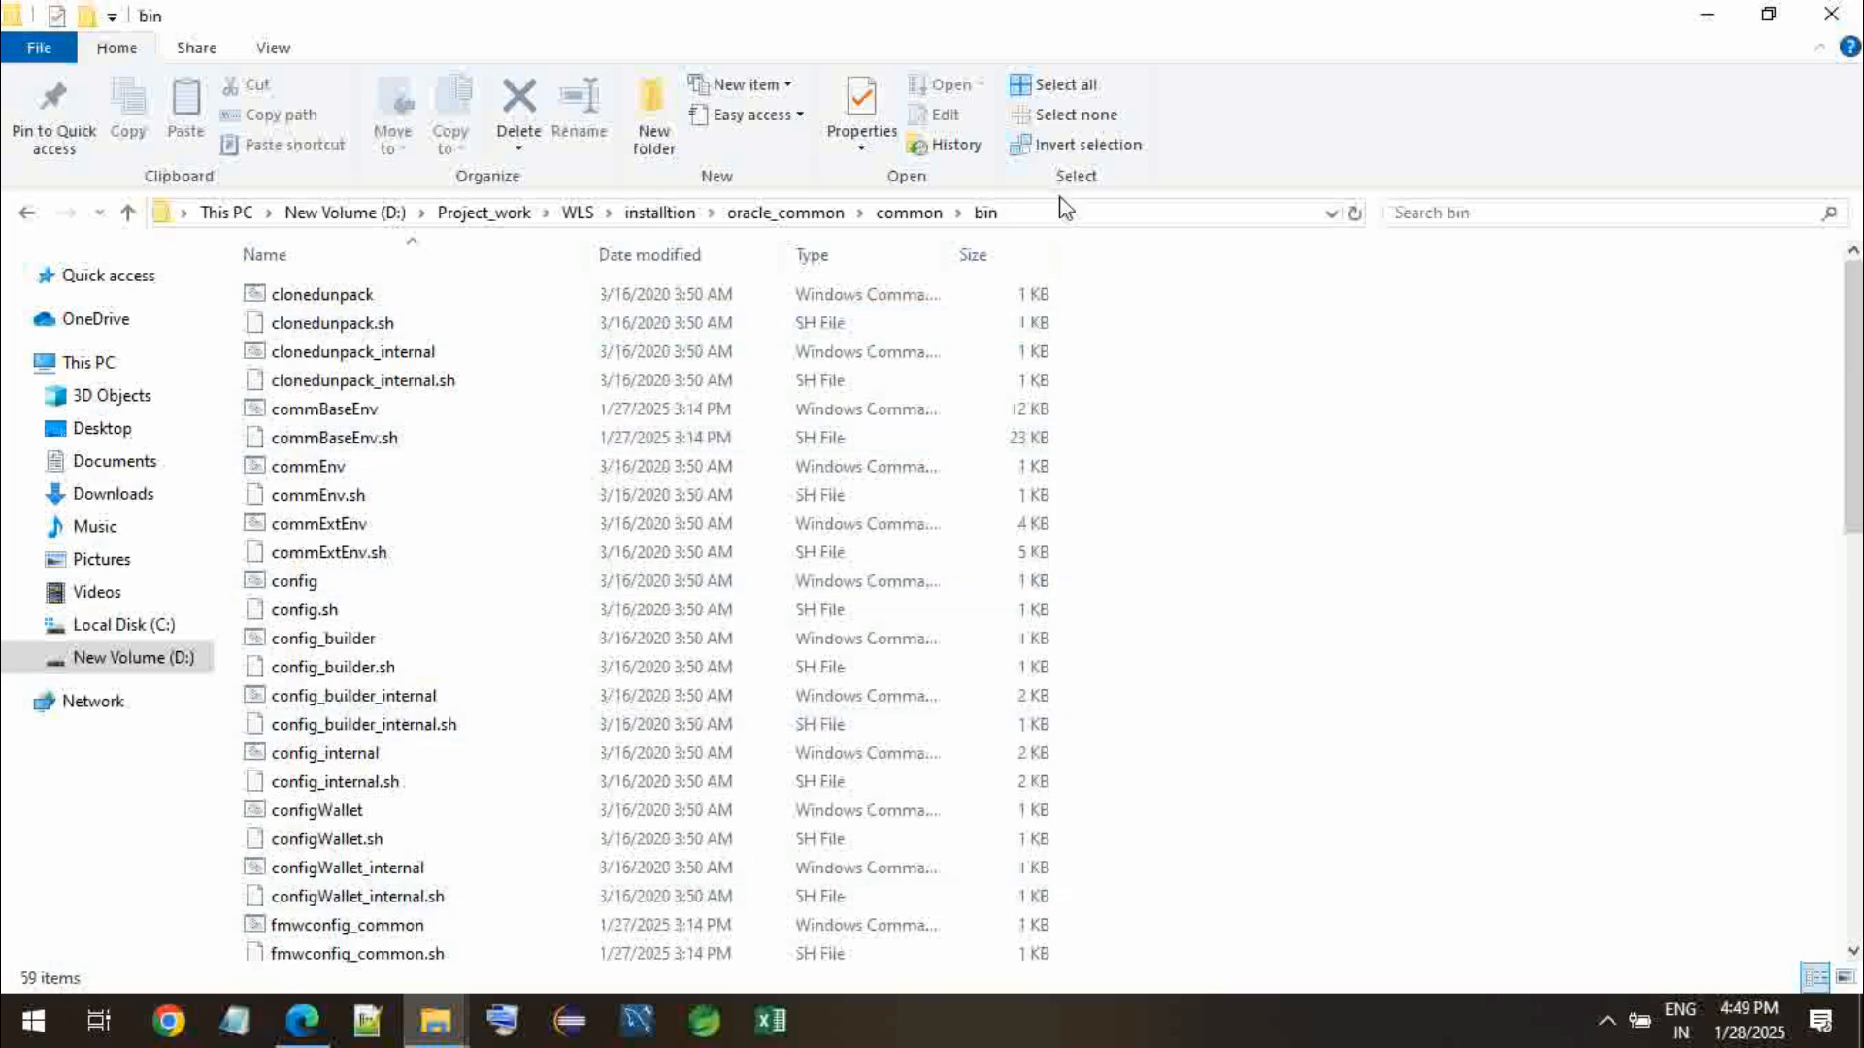
pyautogui.click(1042, 214)
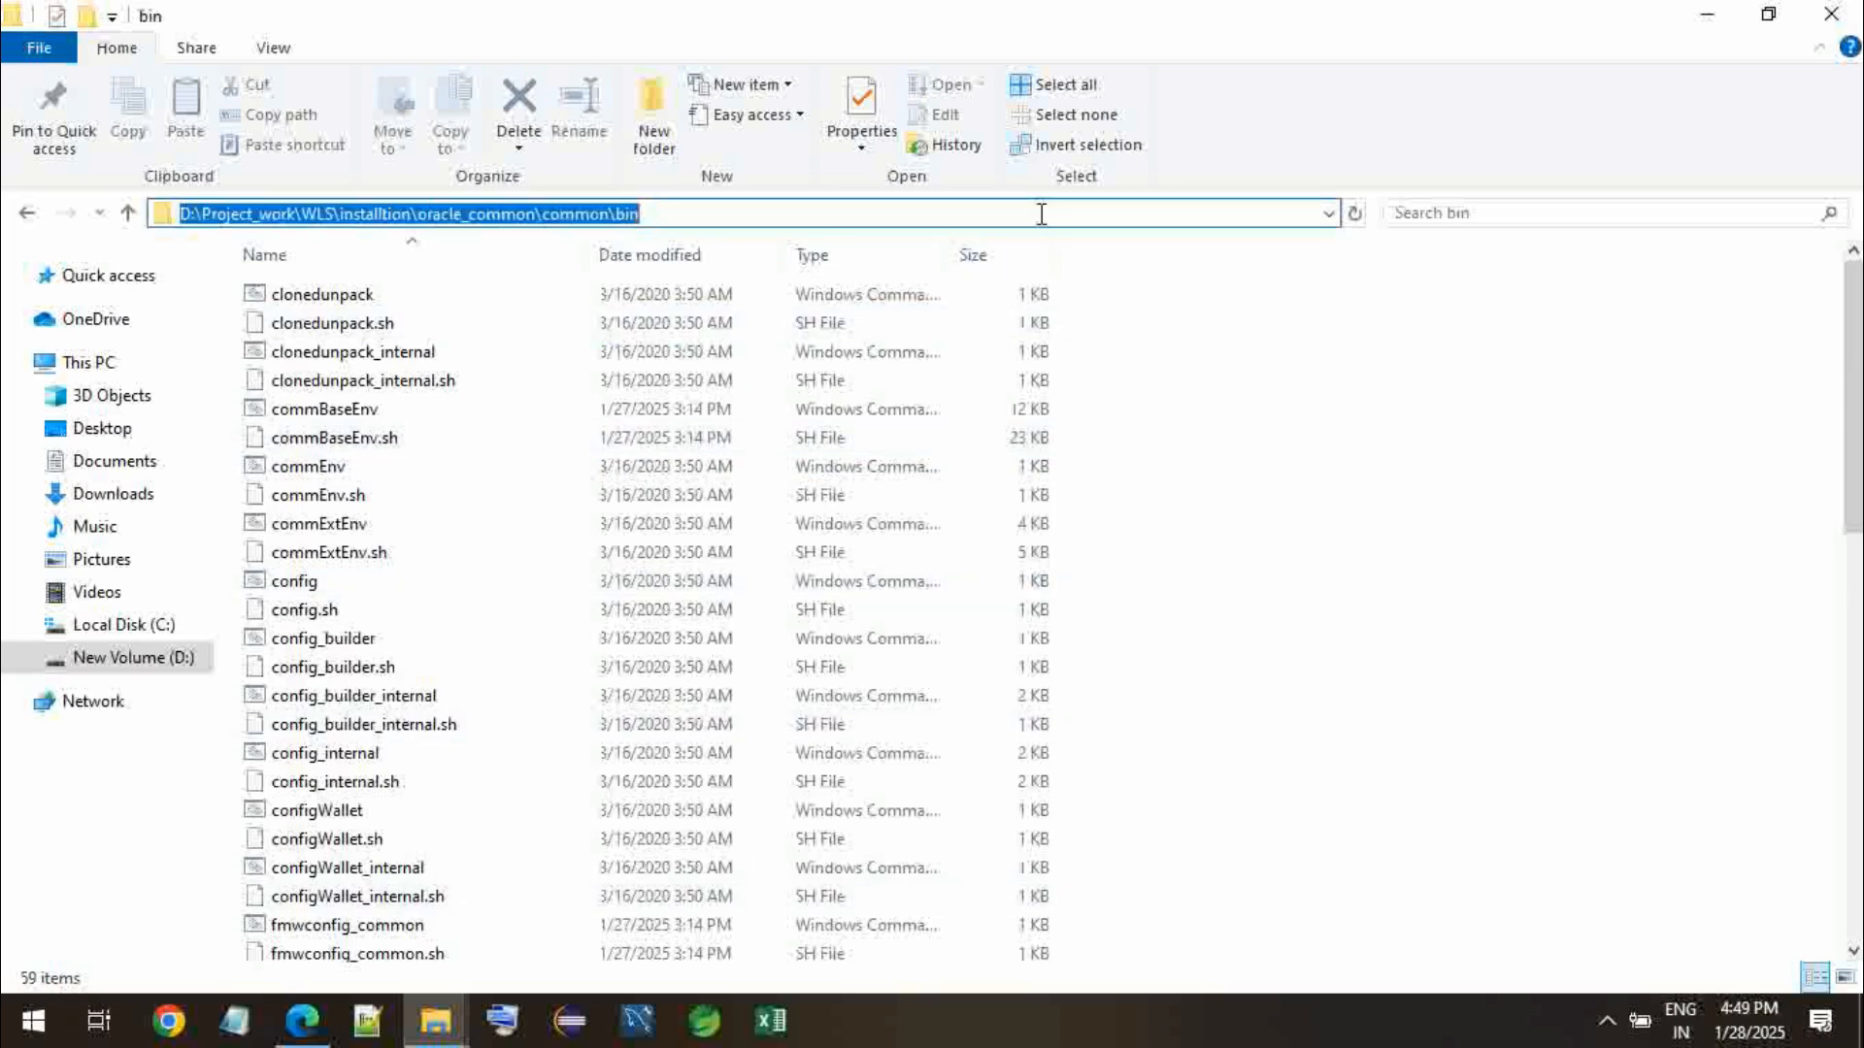
pyautogui.write('cmd')
pyautogui.press('Return')
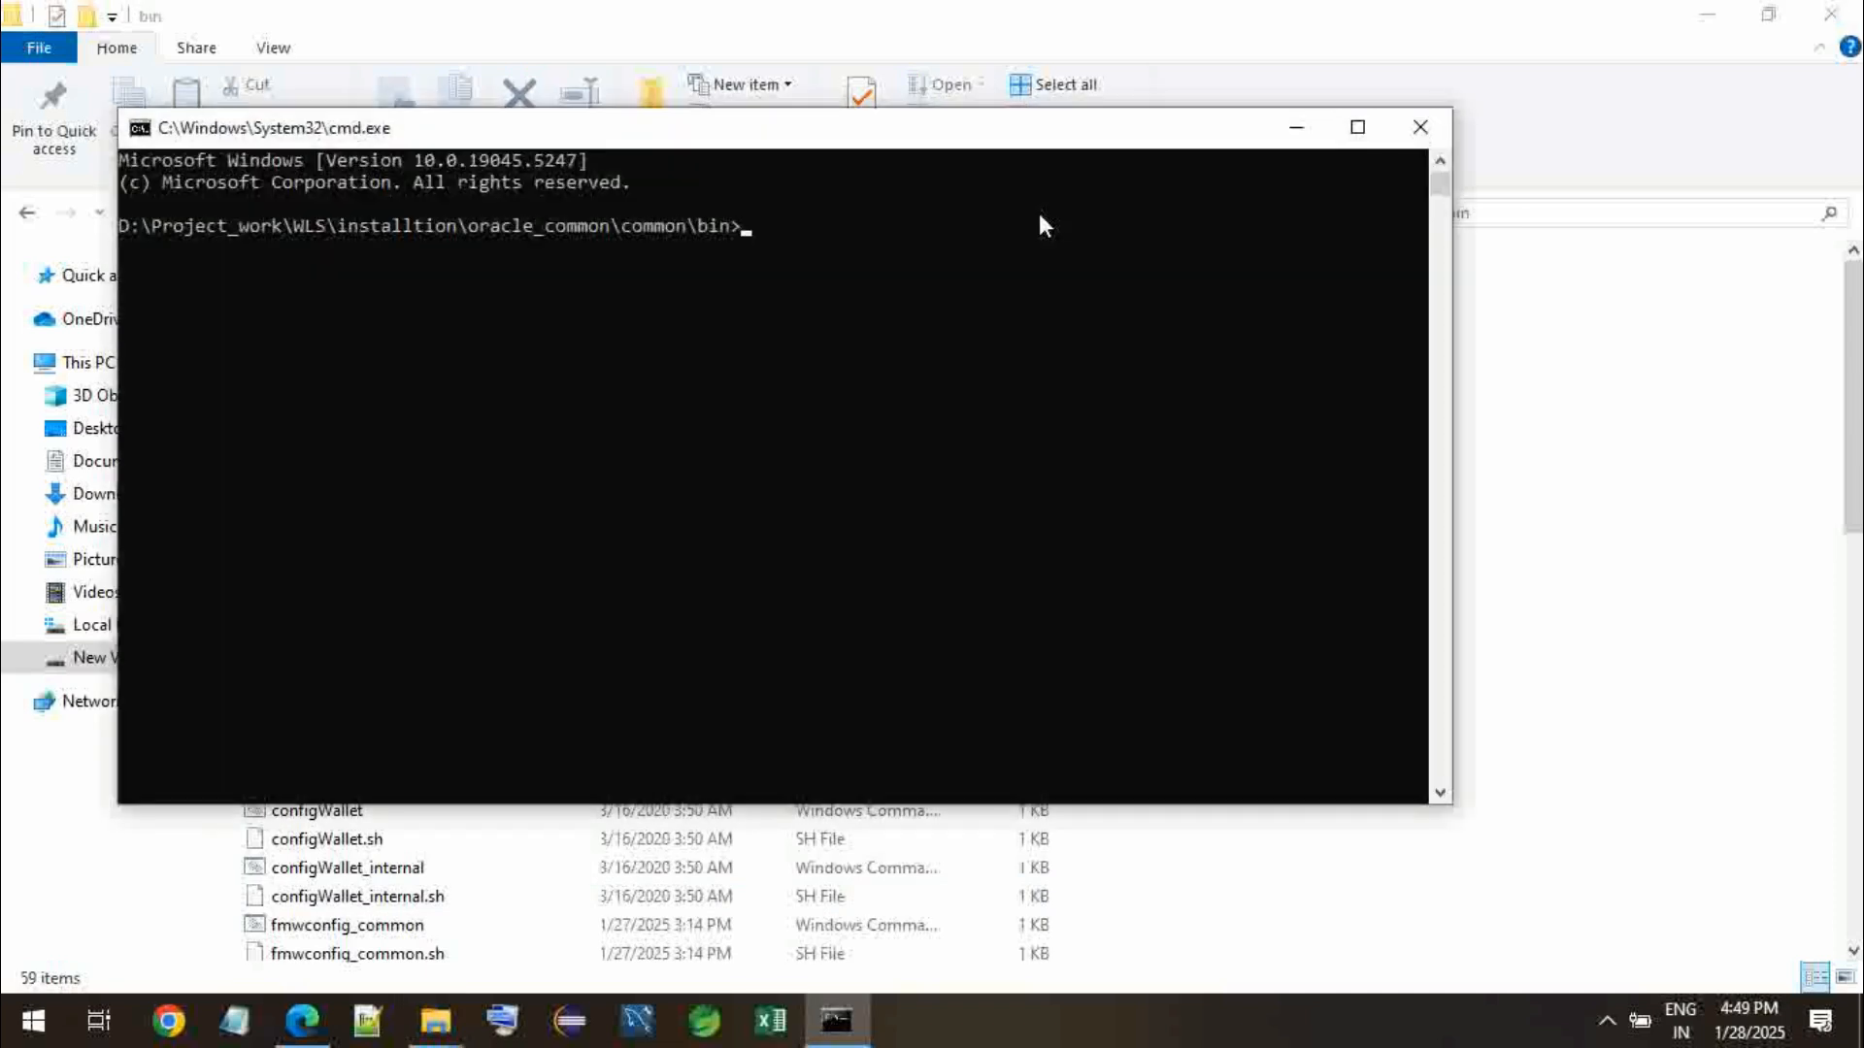
# - Run config.cmd from the command prompt to launch the Configuration Wizard
pyautogui.write('config')
pyautogui.press('Tab')
pyautogui.press('Return')
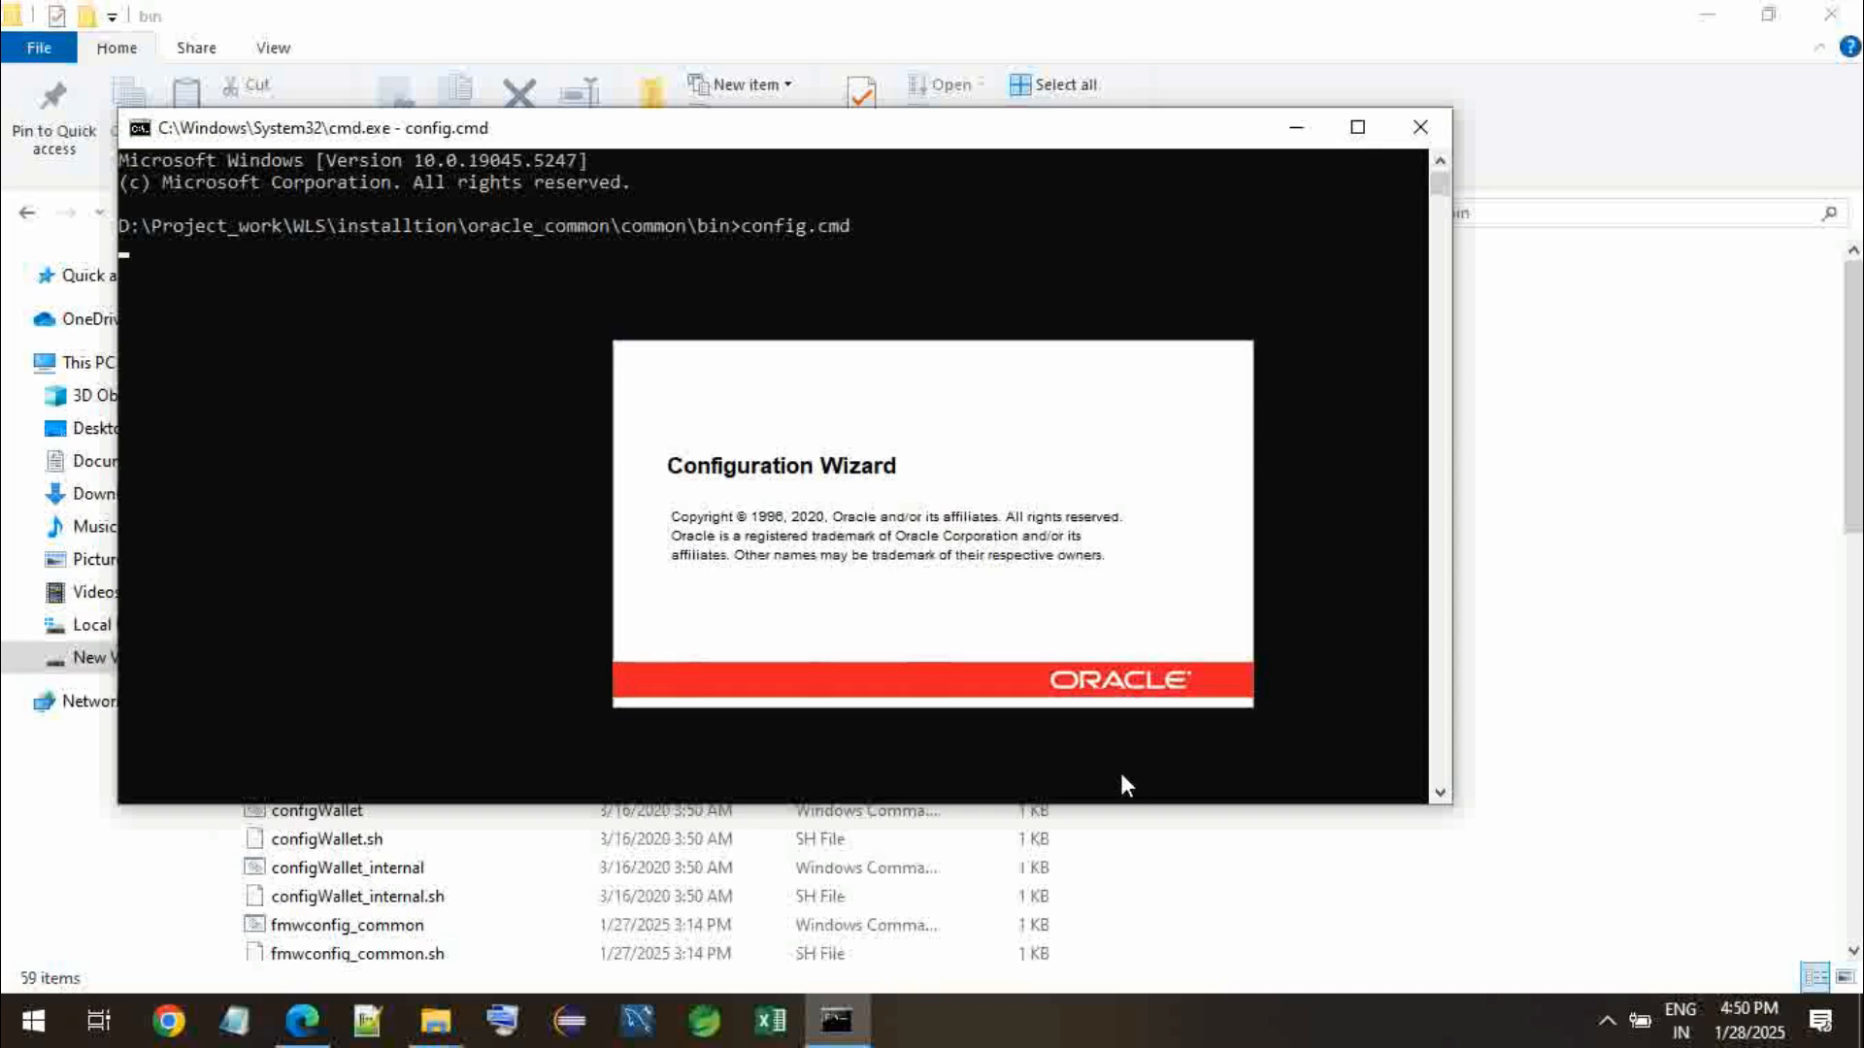
pyautogui.click(1607, 1023)
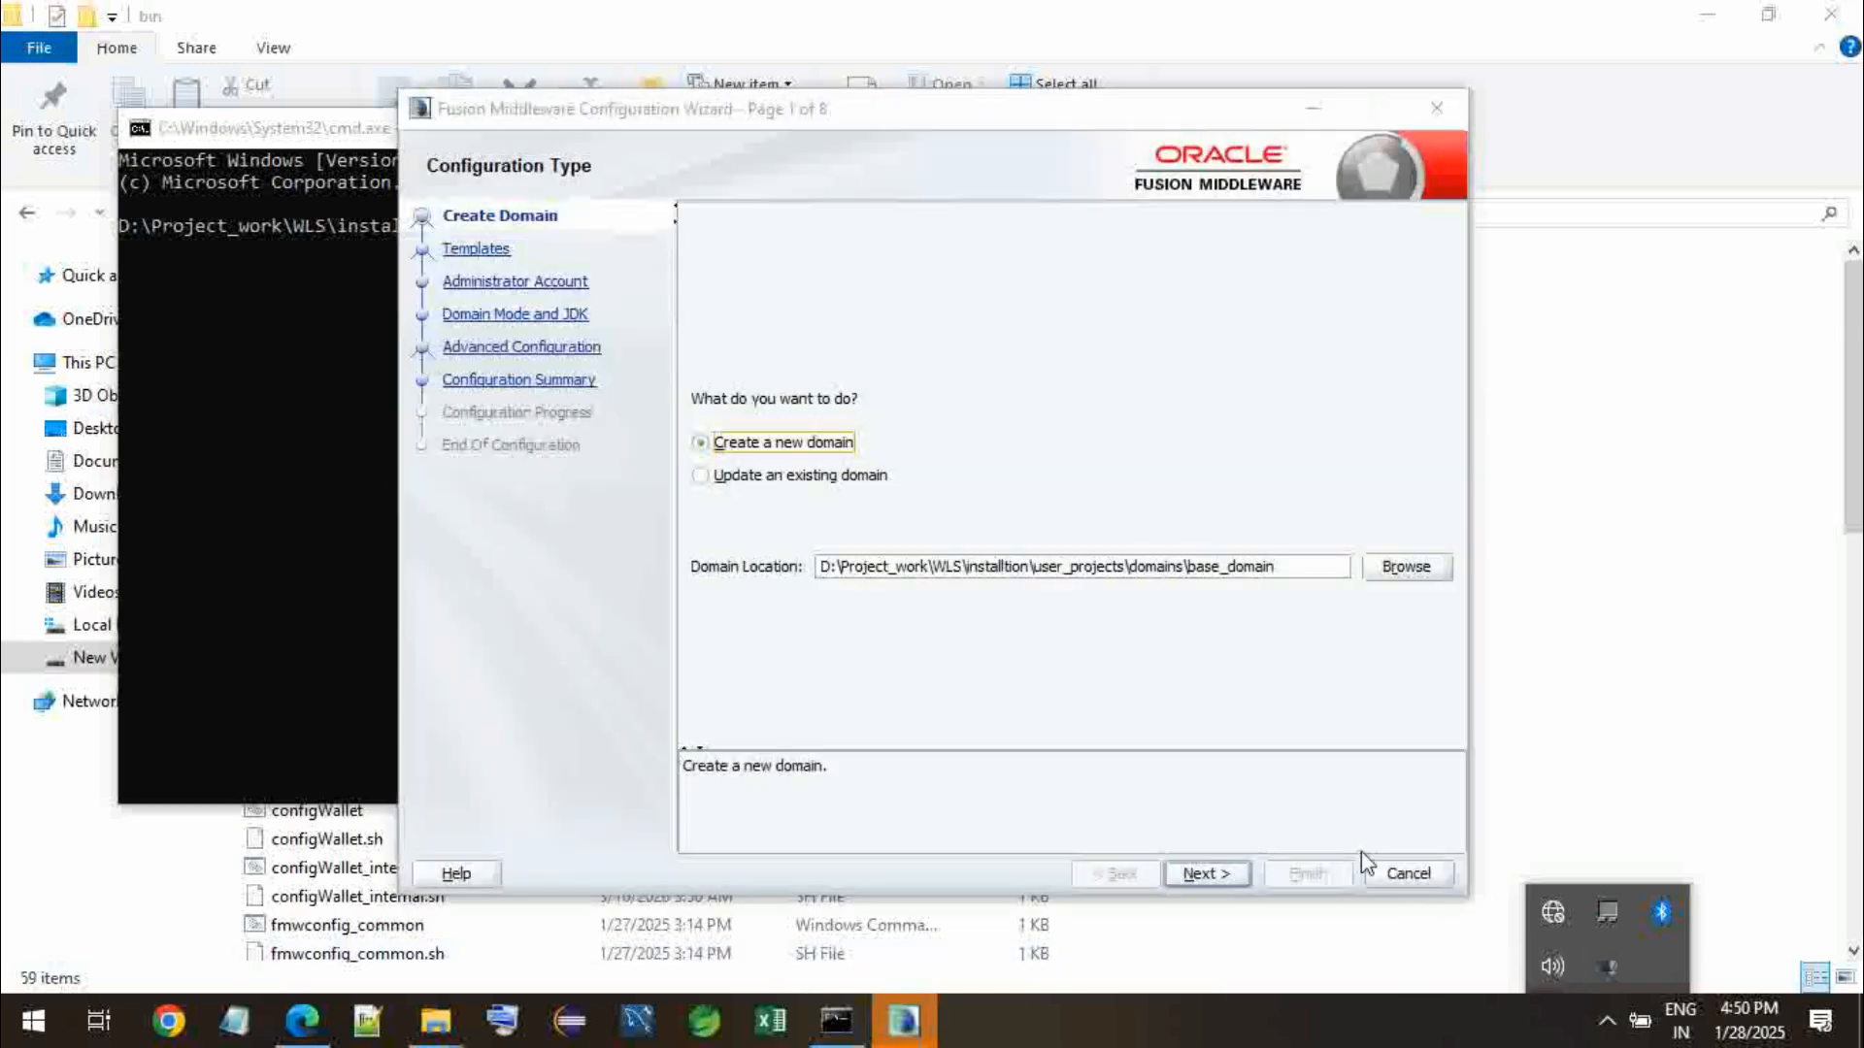
pyautogui.rightClick(1607, 966)
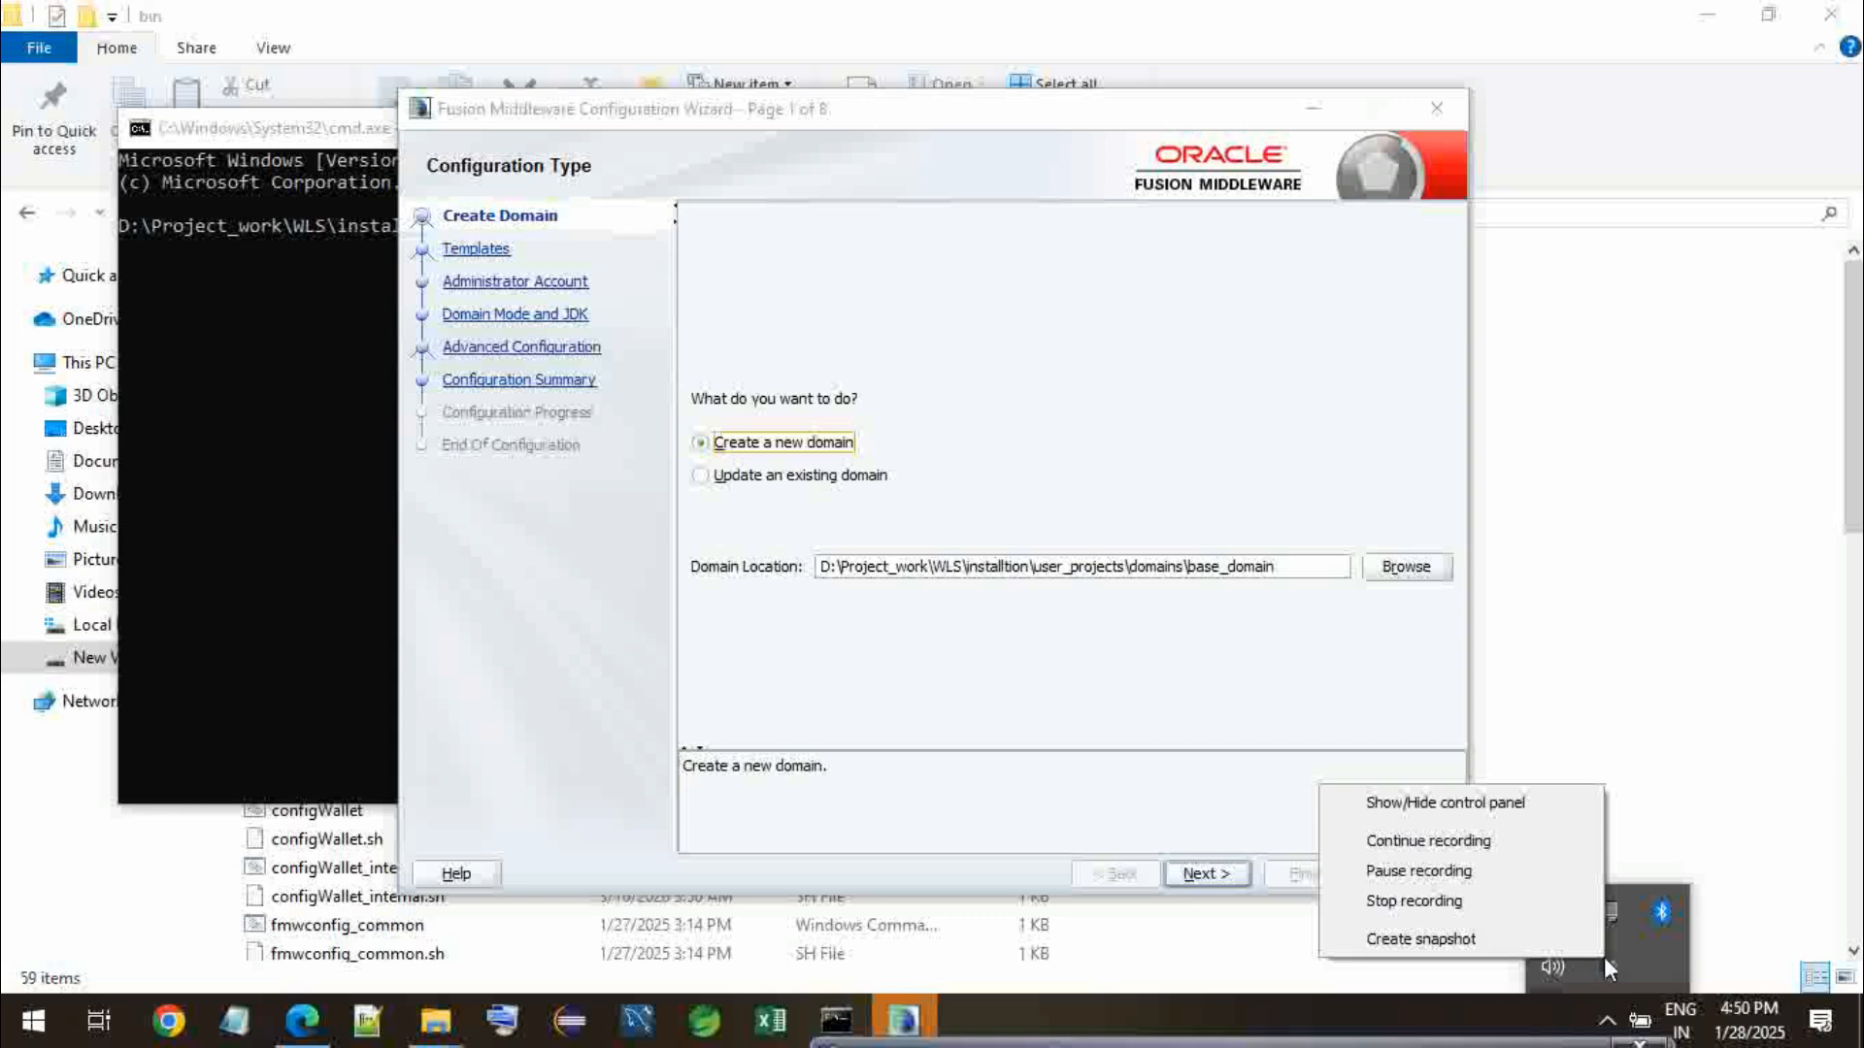
pyautogui.click(1417, 853)
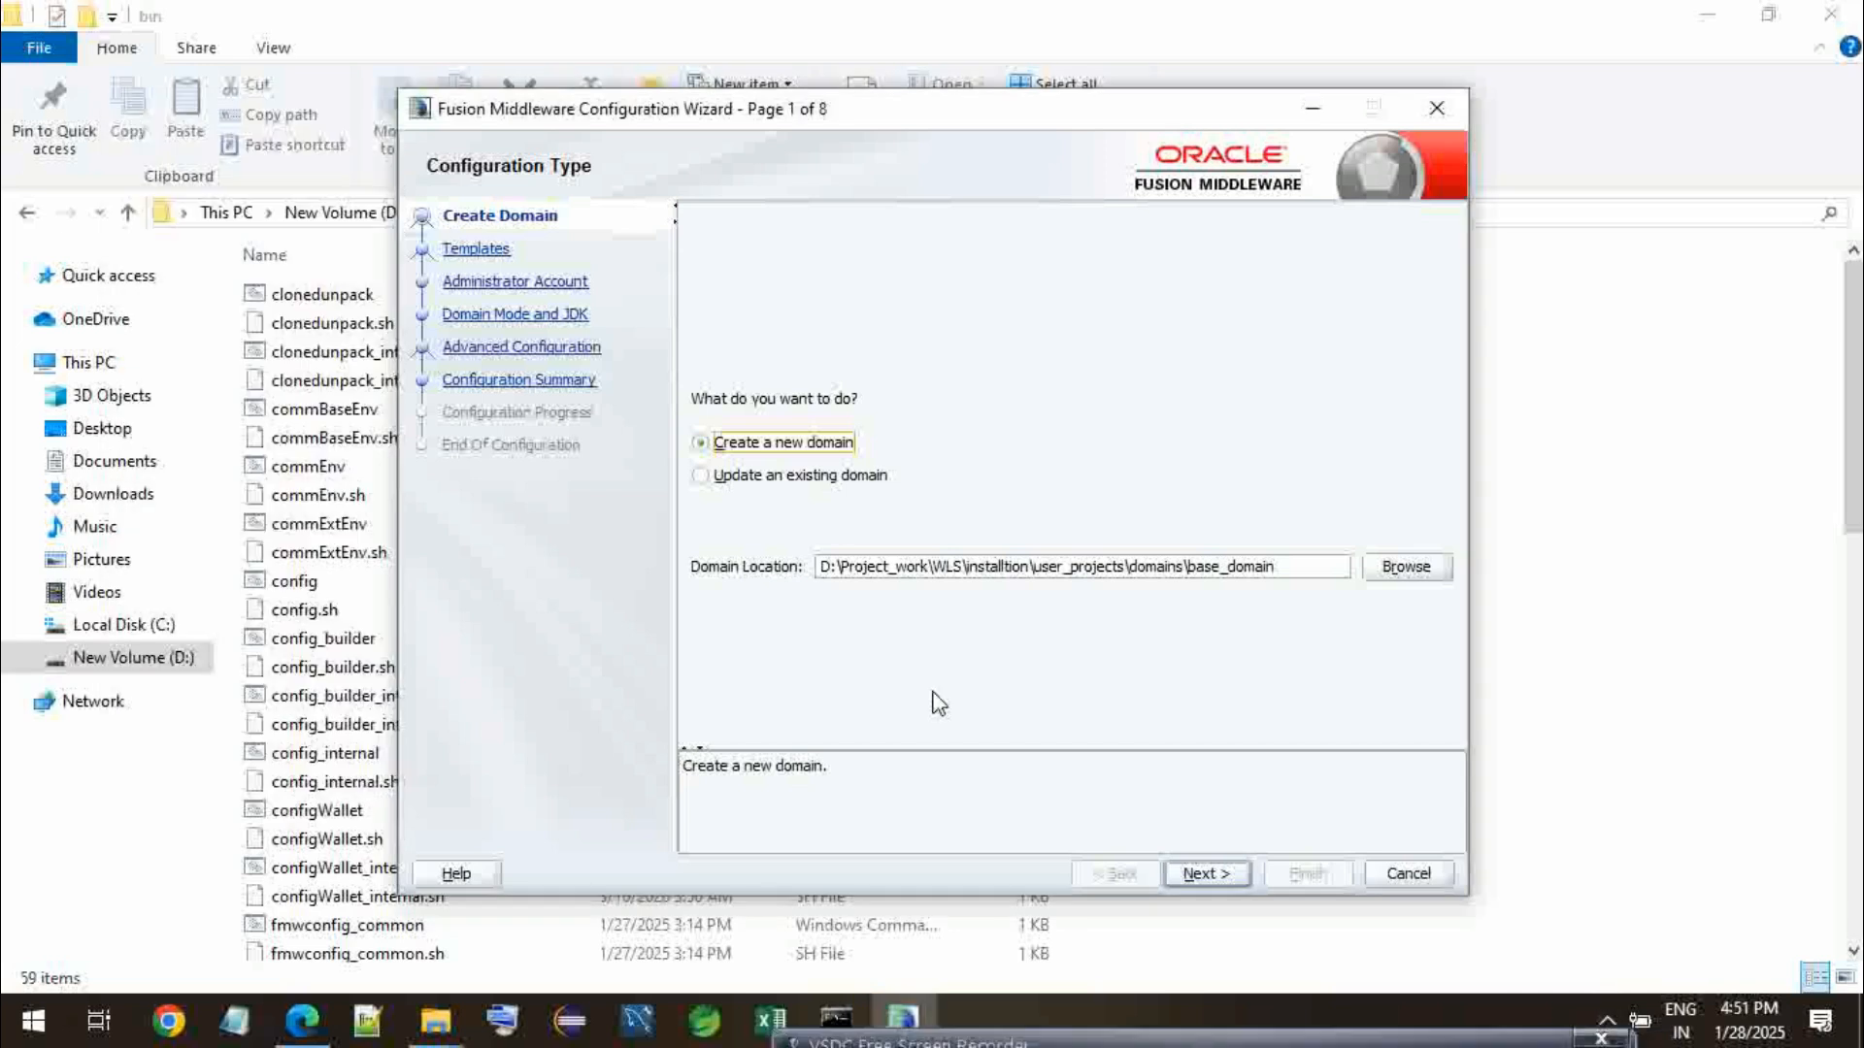
# - Choose to create a new domain, keep the default base_domain location, and continue to the templates
pyautogui.click(726, 476)
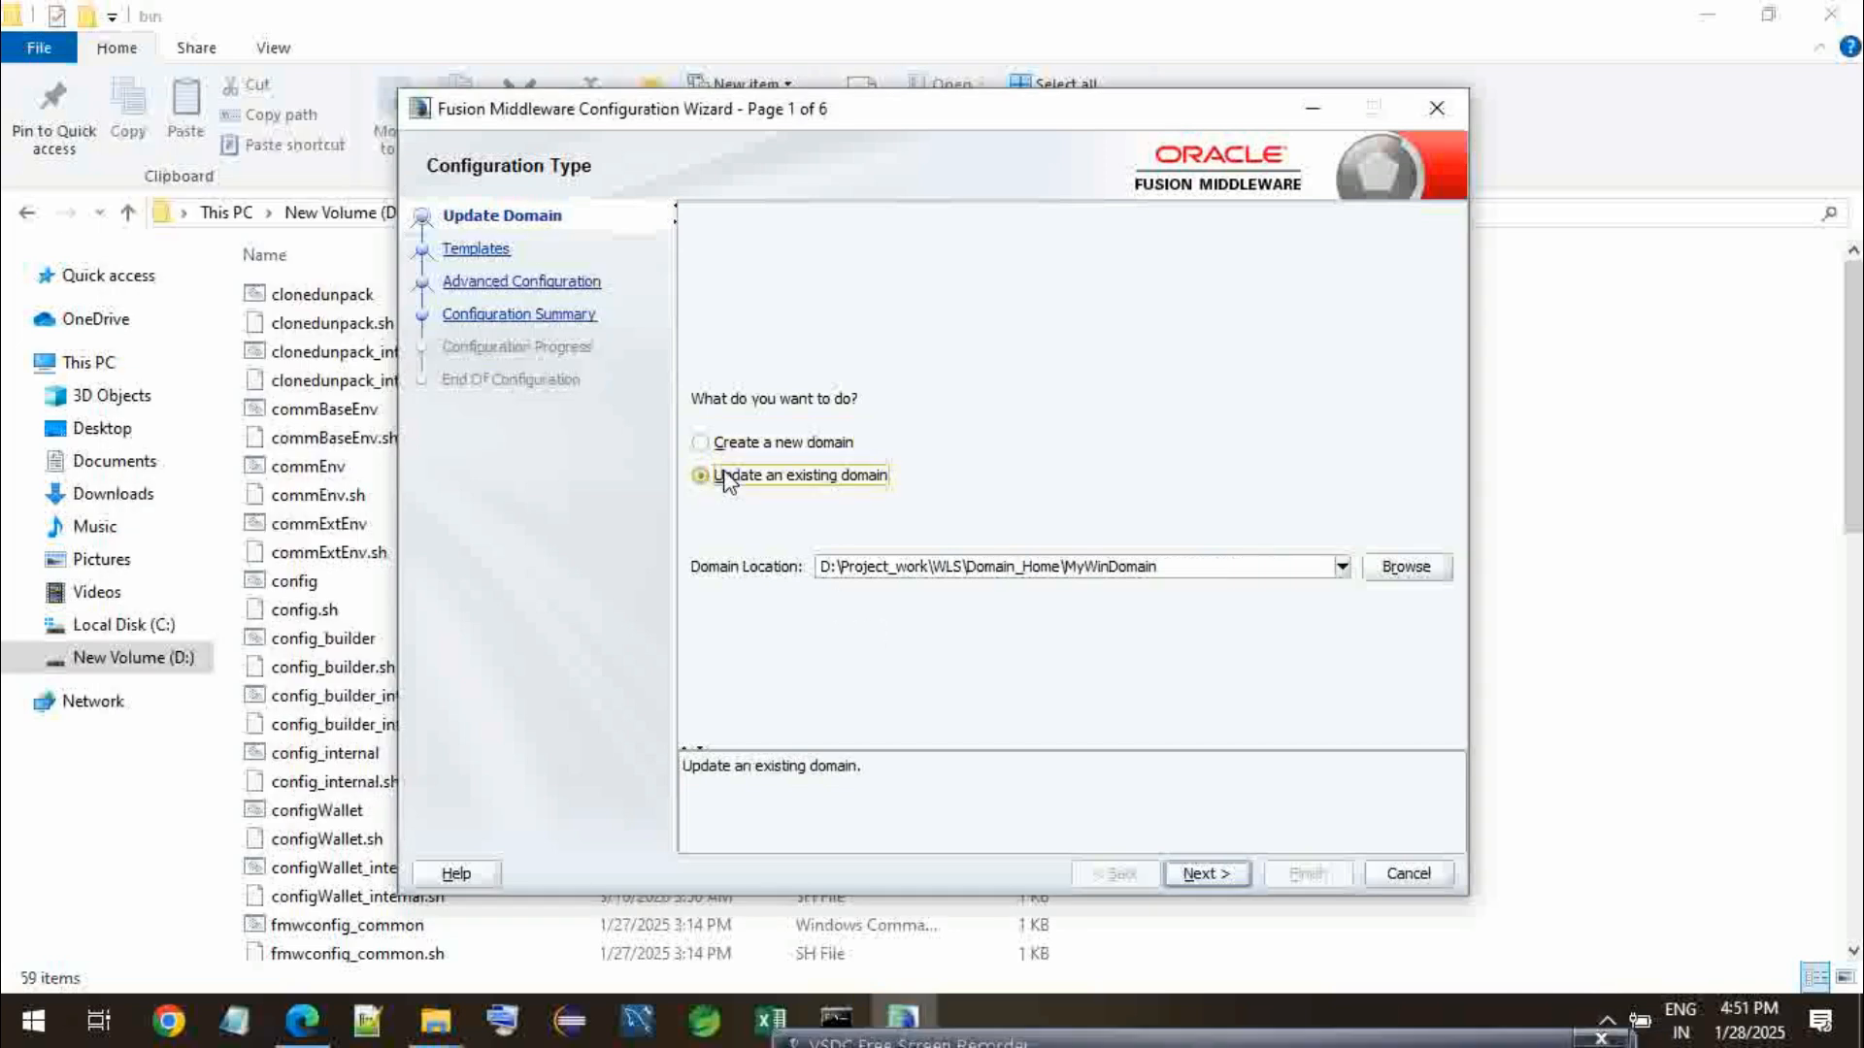
pyautogui.click(730, 449)
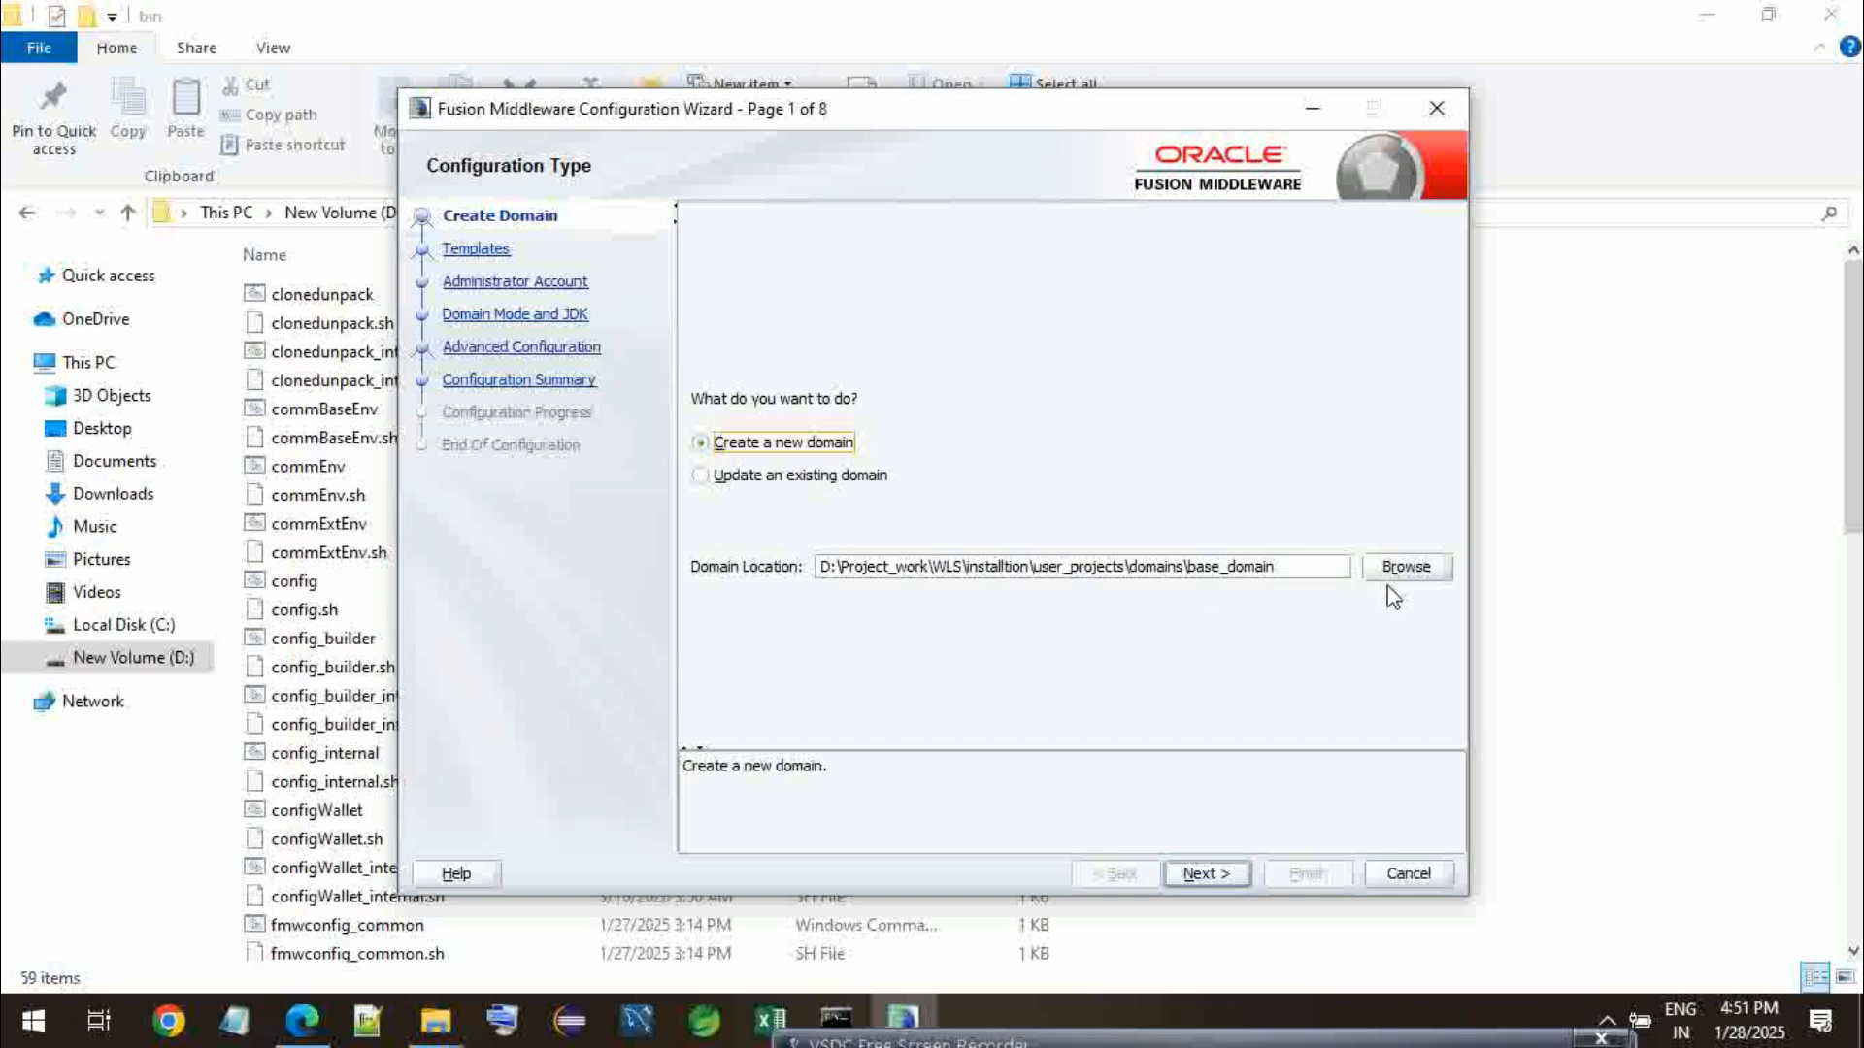
pyautogui.click(1226, 870)
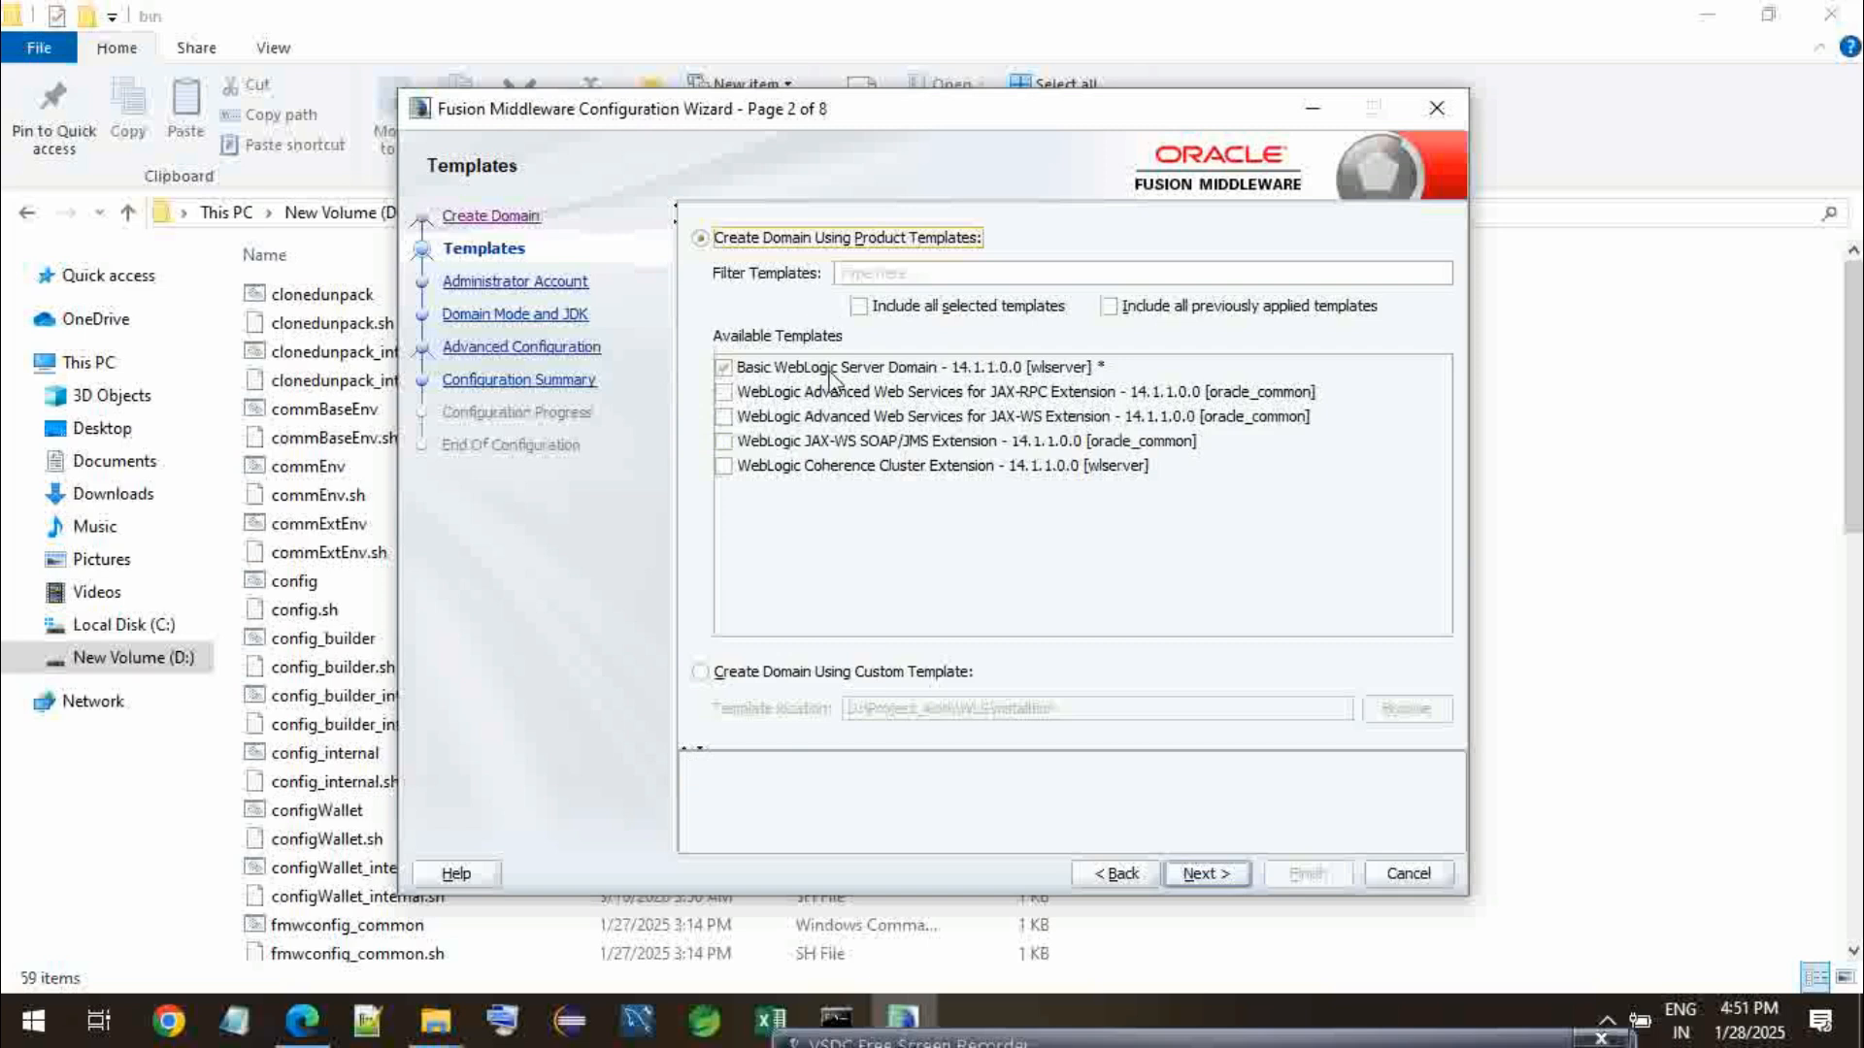
# - Include all selected templates, add the JAX-RPC, JAX-WS, JAX-WS SOAP/JMS and Coherence Cluster extension templates, and continue
pyautogui.click(866, 313)
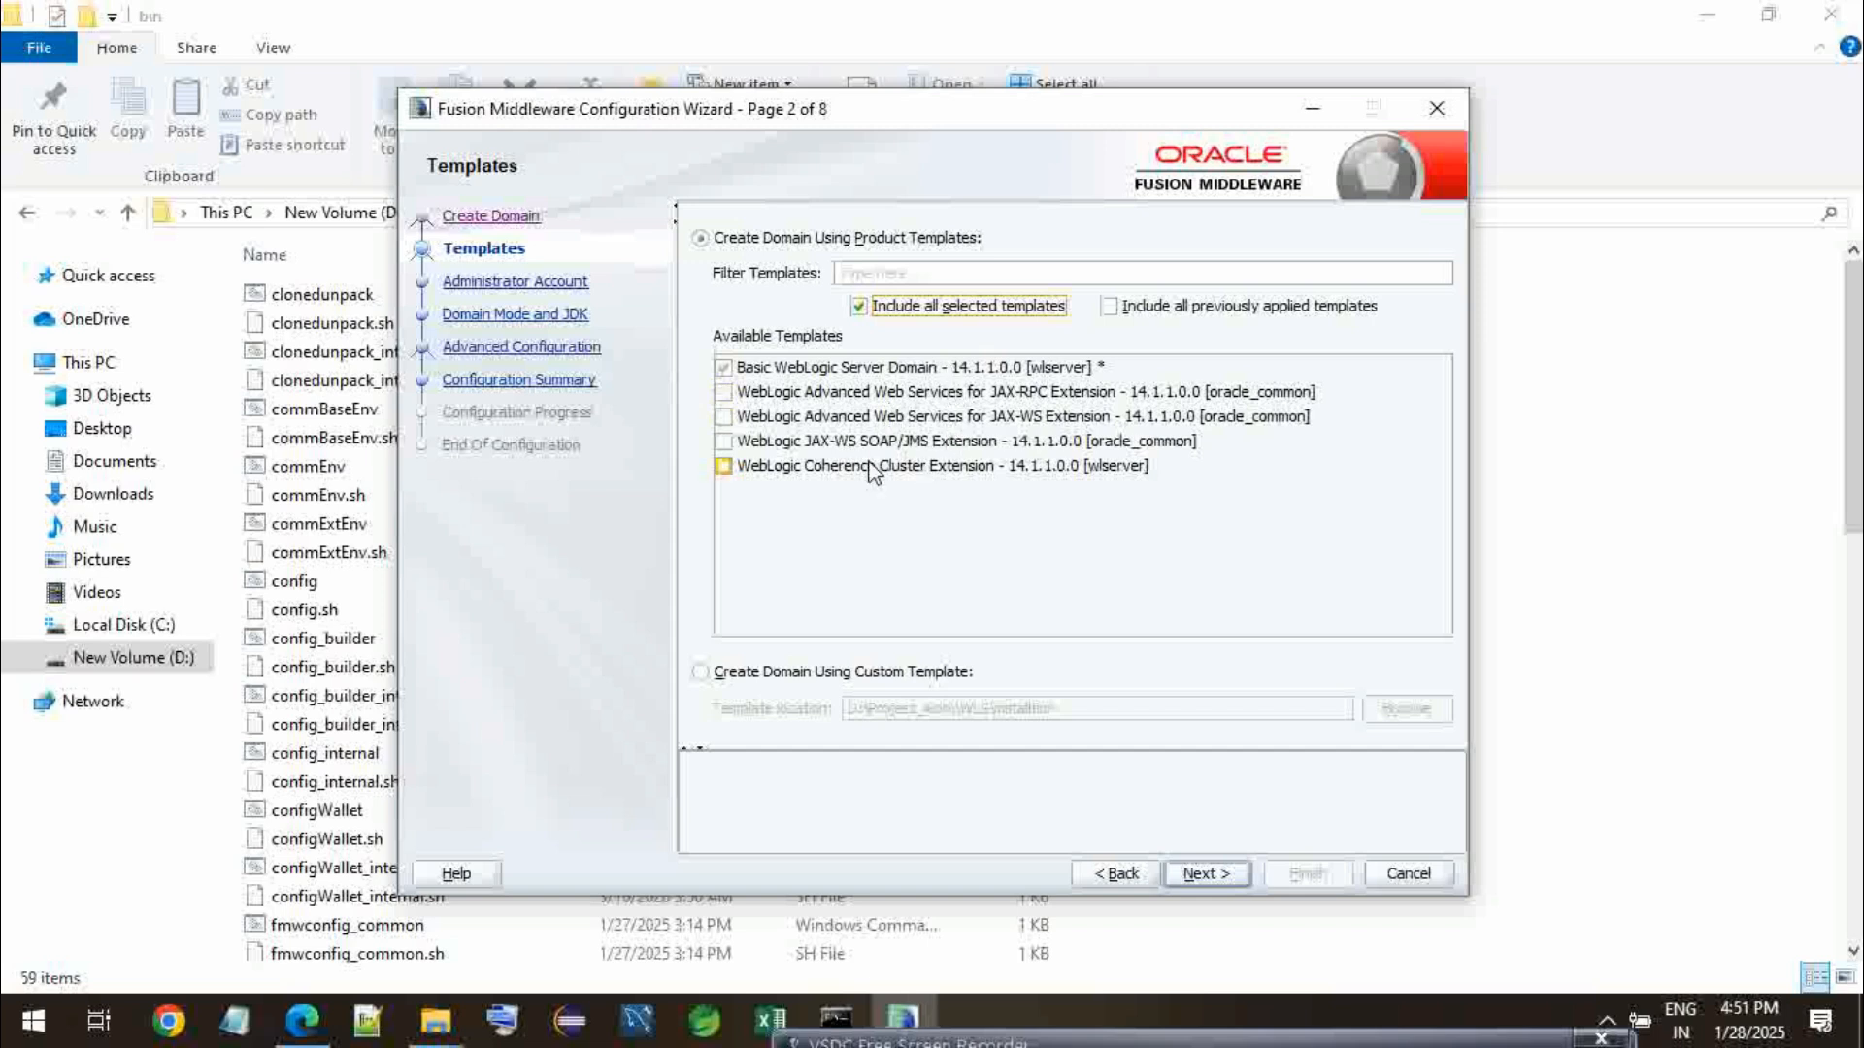
pyautogui.click(725, 442)
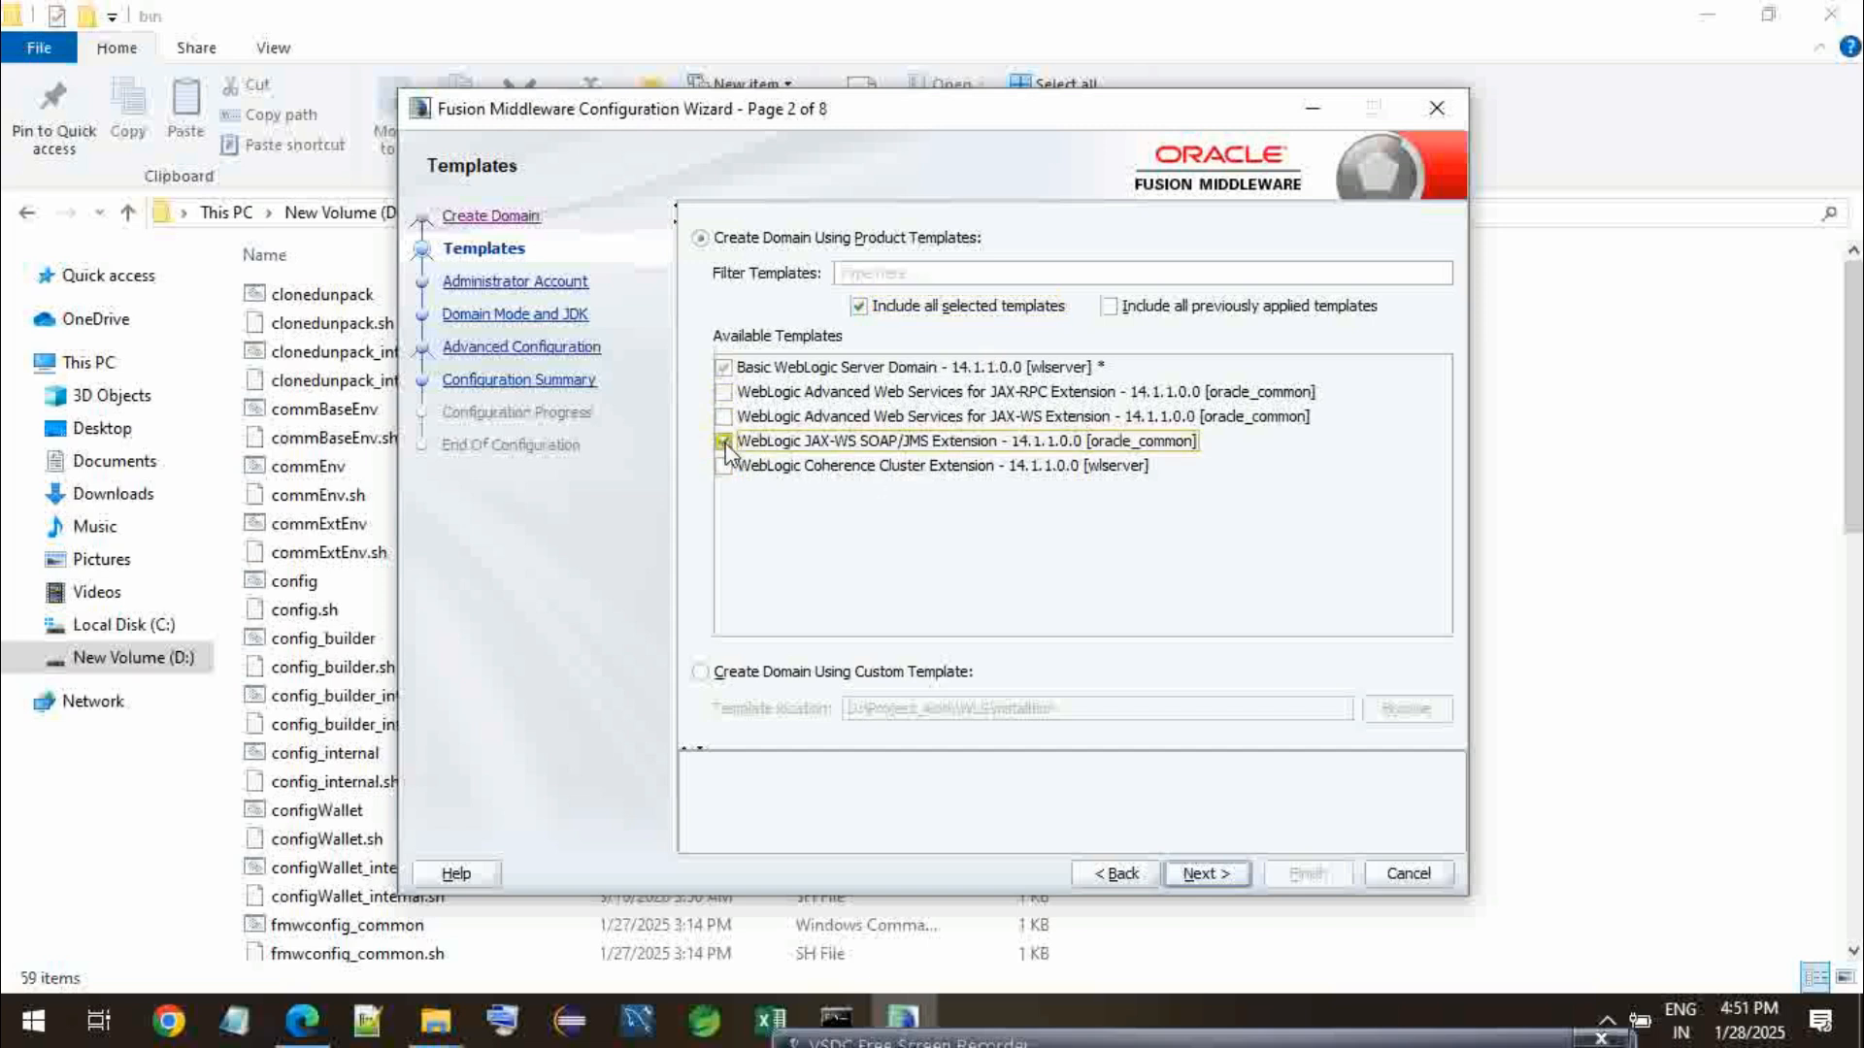
pyautogui.click(724, 417)
pyautogui.click(724, 392)
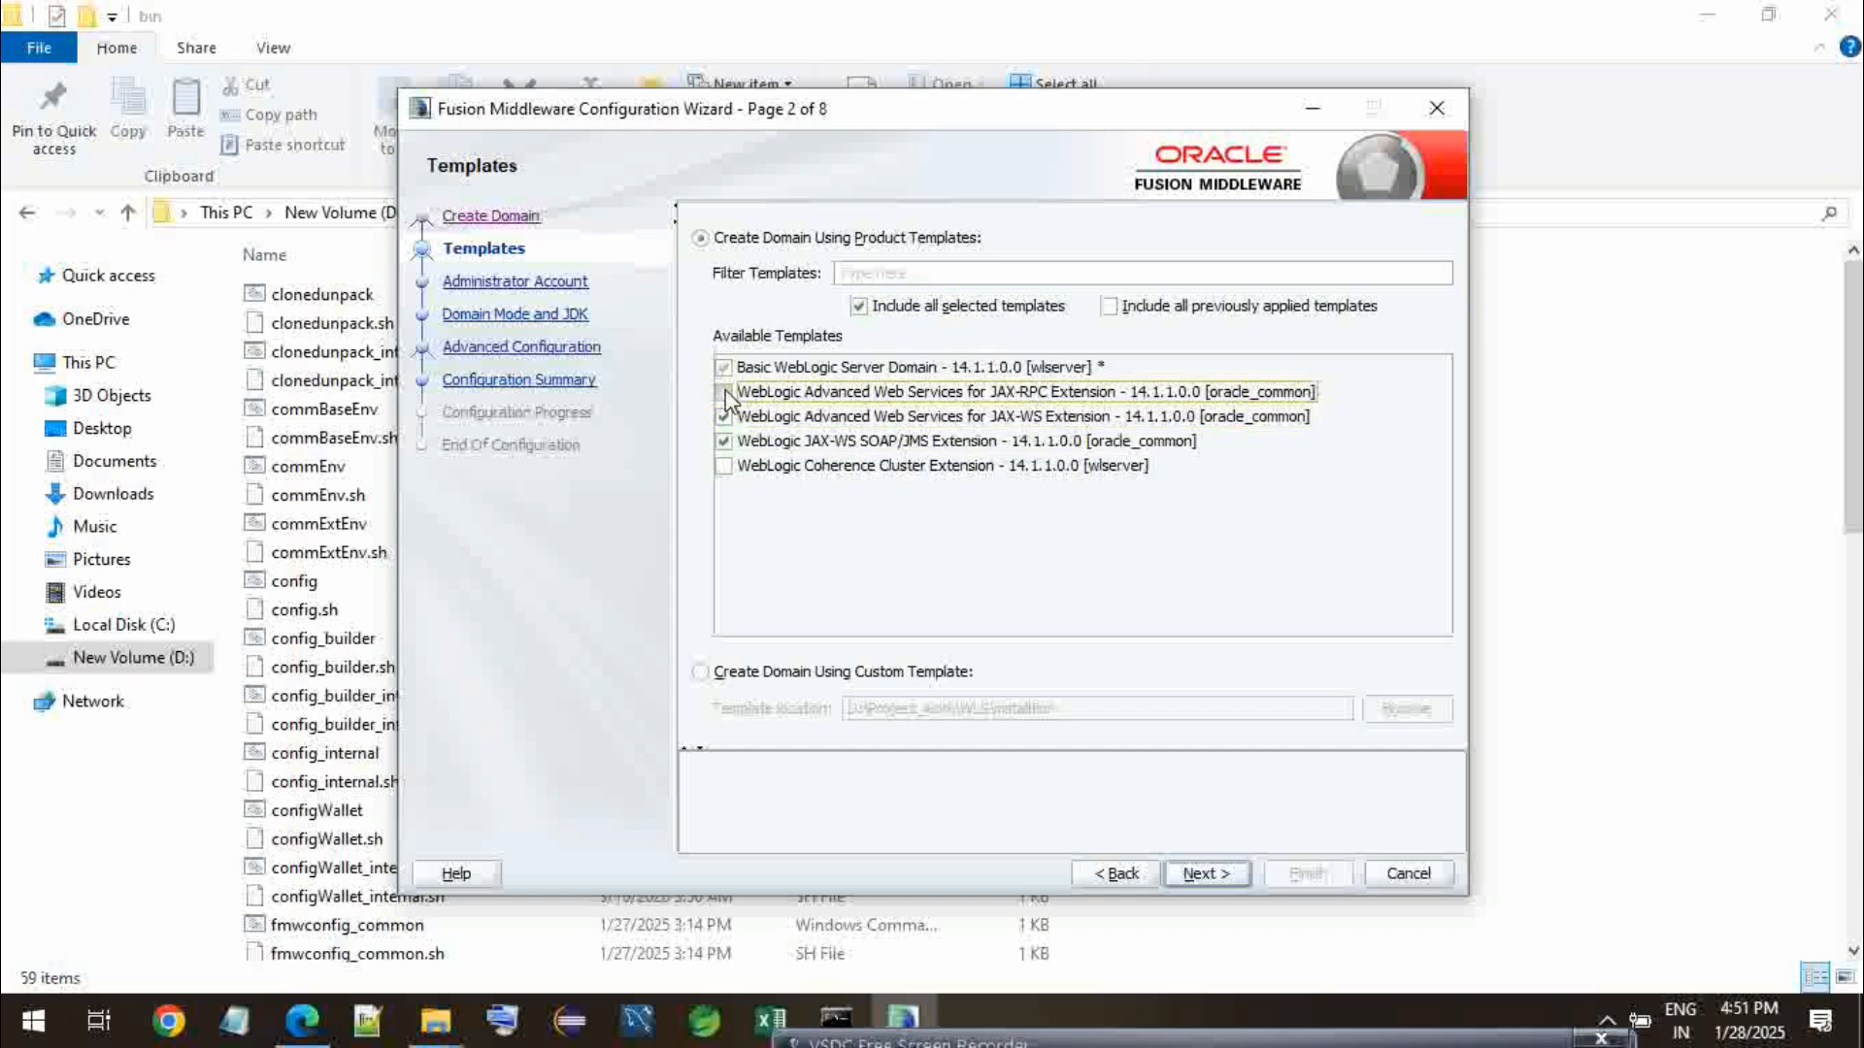
pyautogui.click(724, 466)
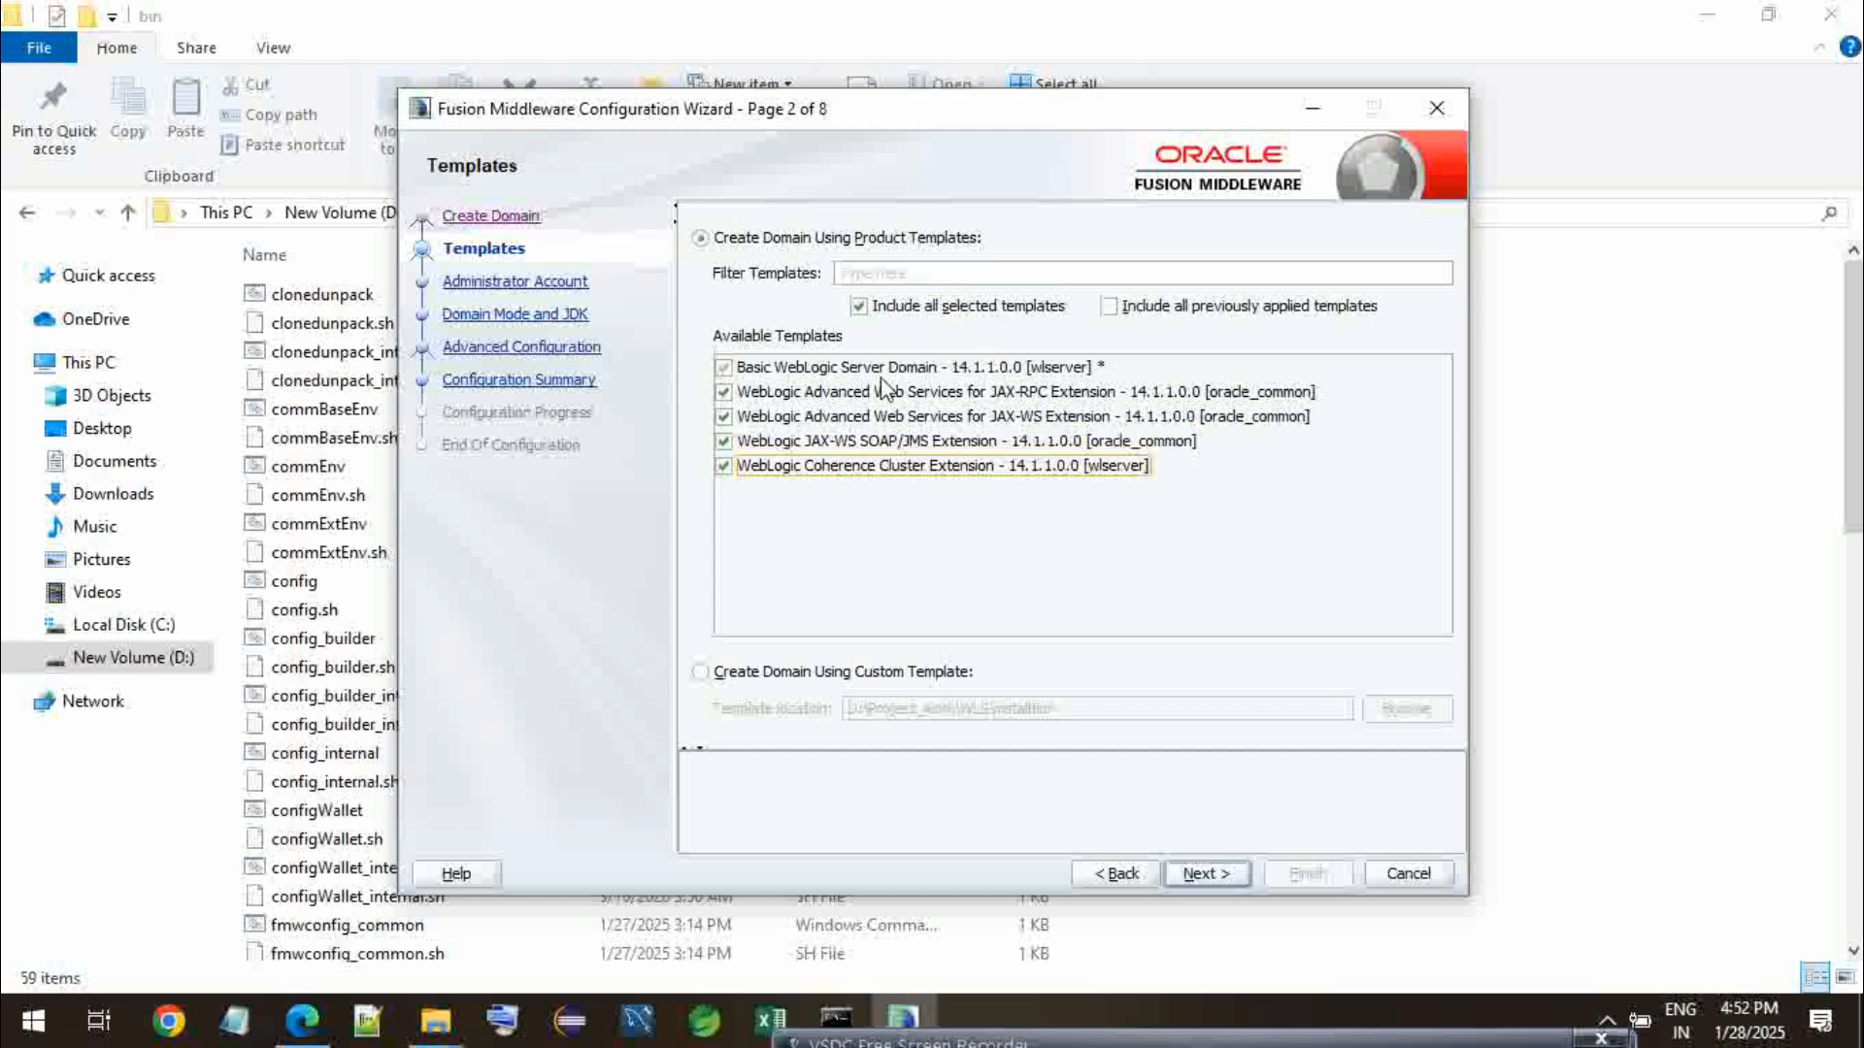
pyautogui.click(1189, 871)
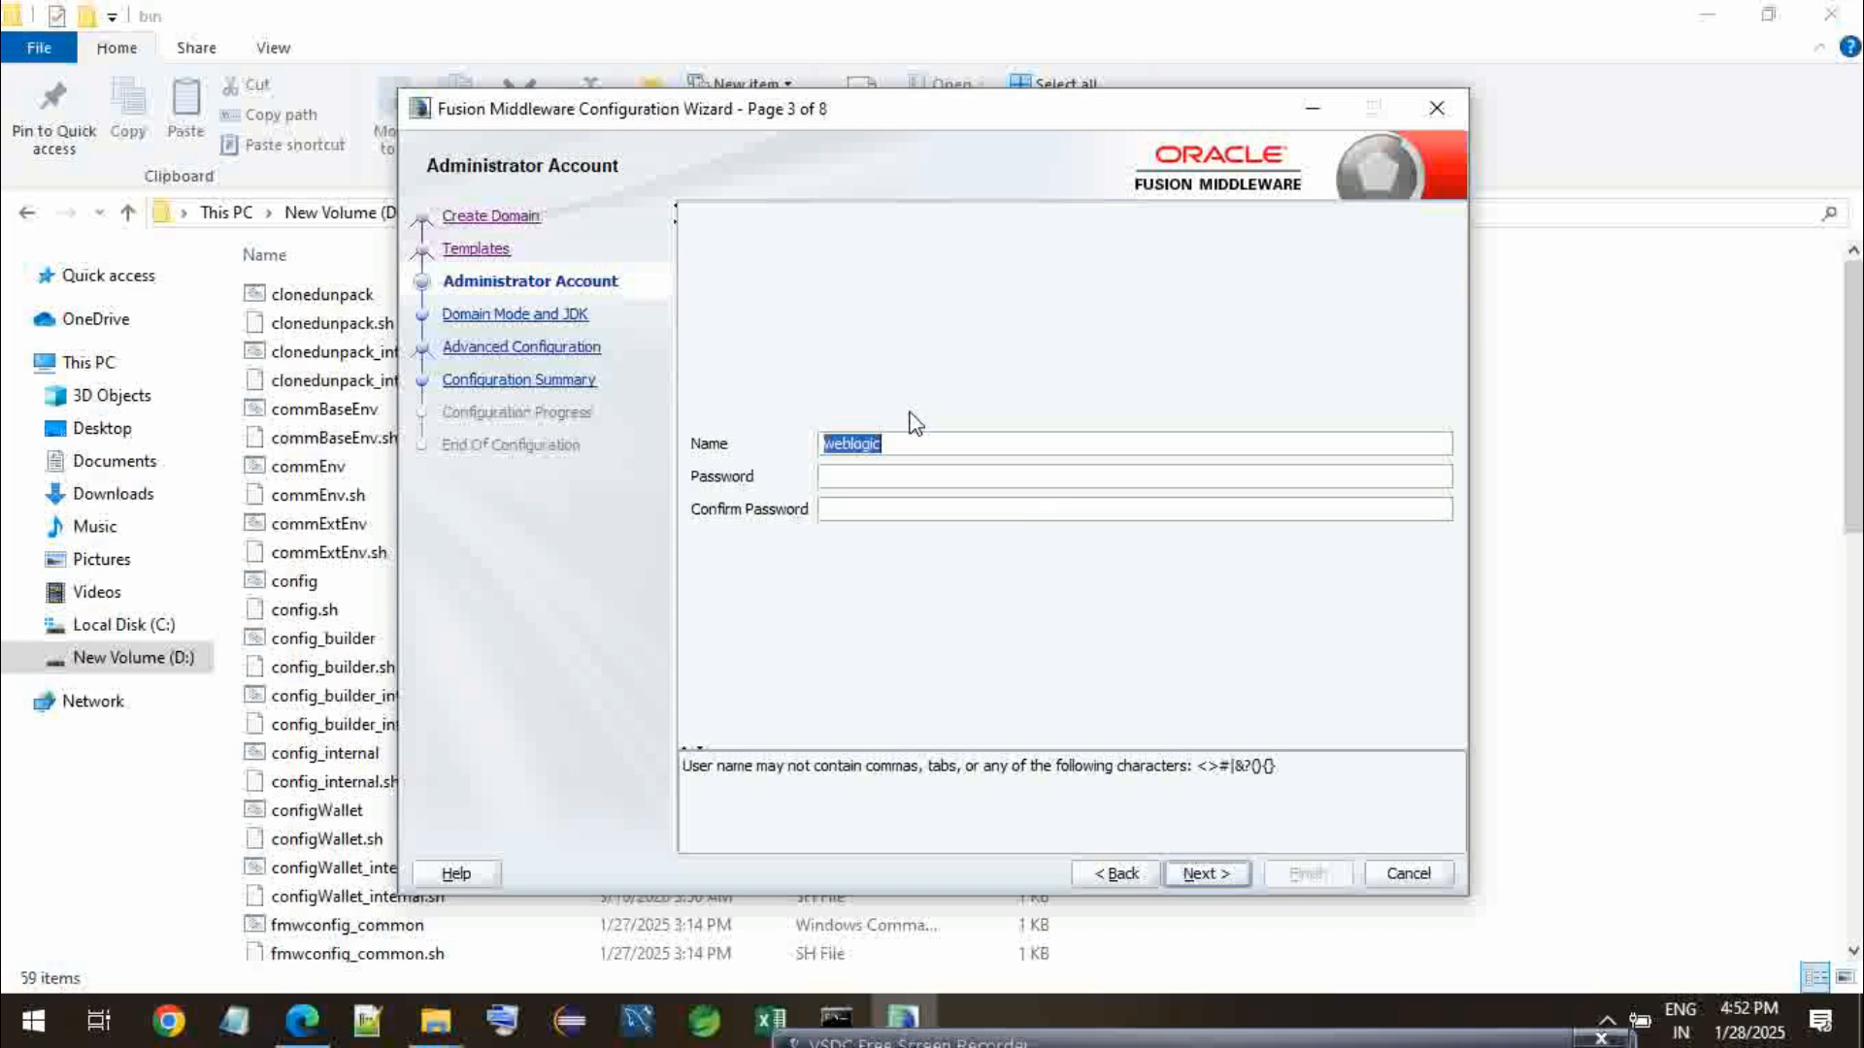
# - Enter and confirm the administrator account password for the user name weblogic, and continue
pyautogui.click(905, 476)
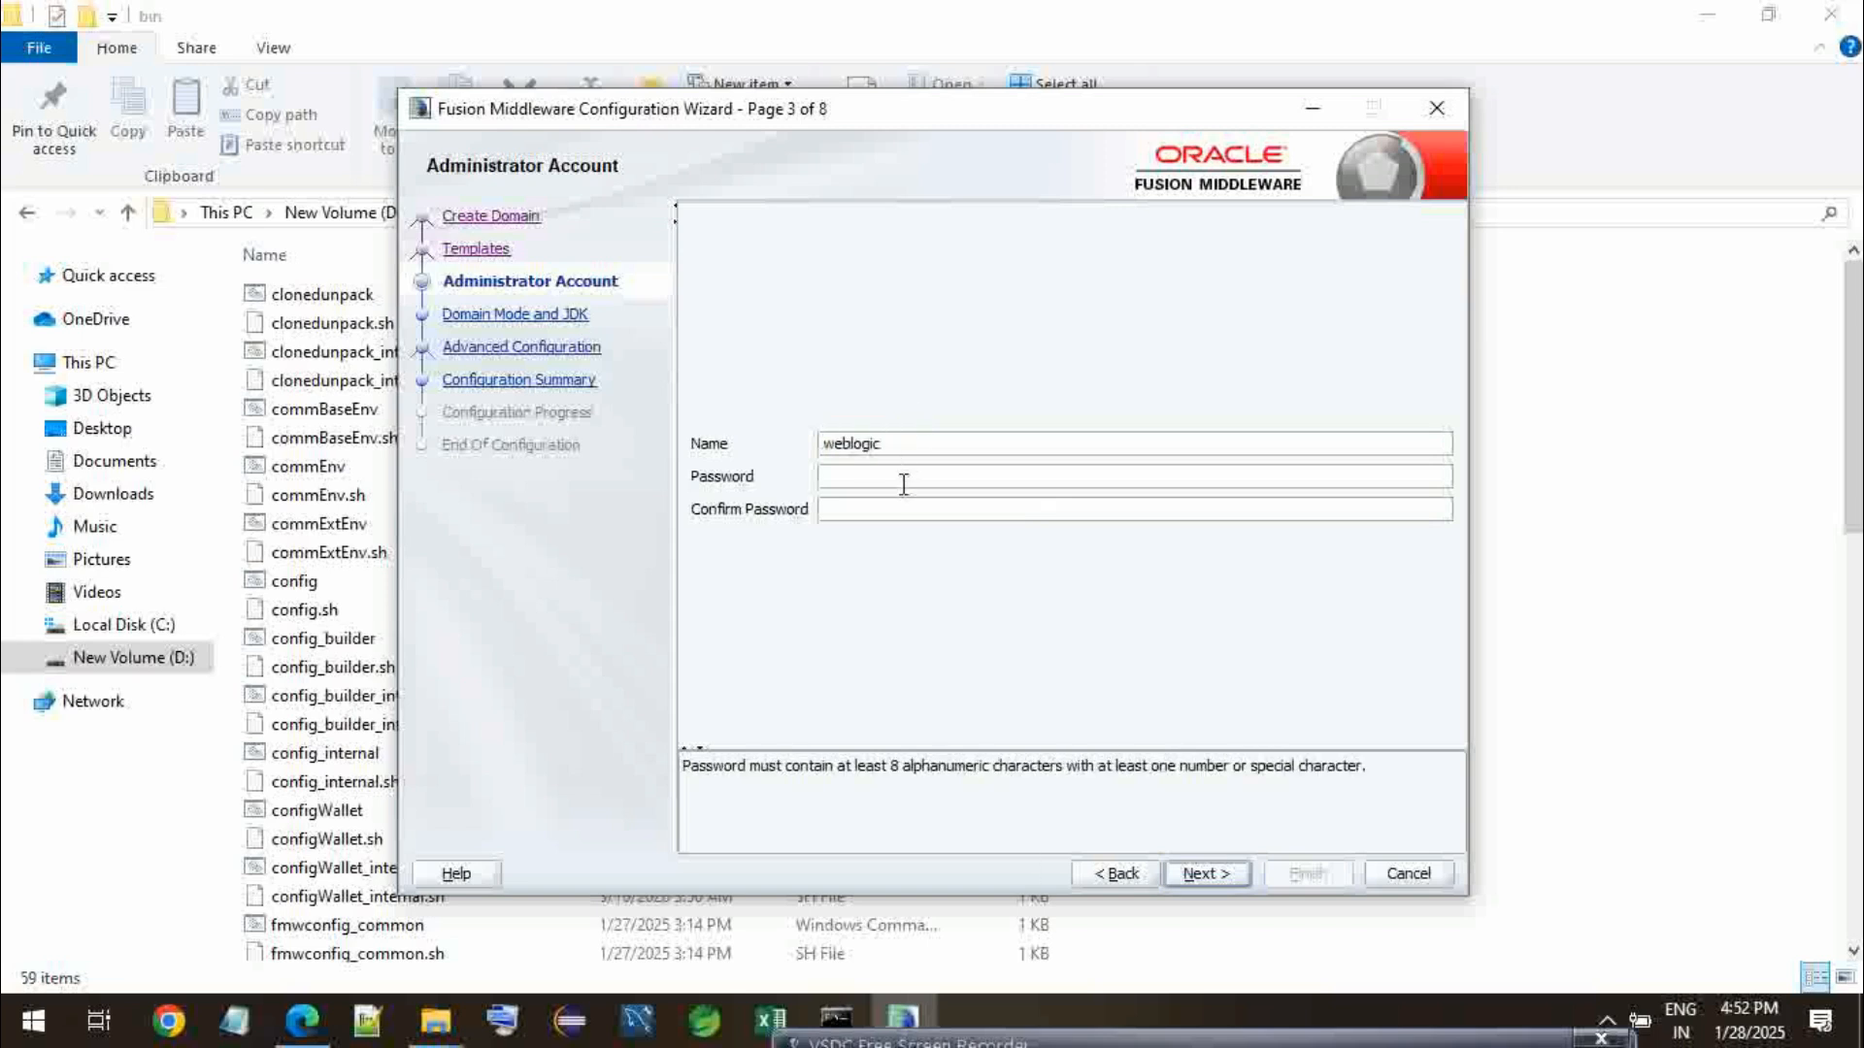
pyautogui.write('welcome123!')
pyautogui.click(901, 507)
pyautogui.write('wel')
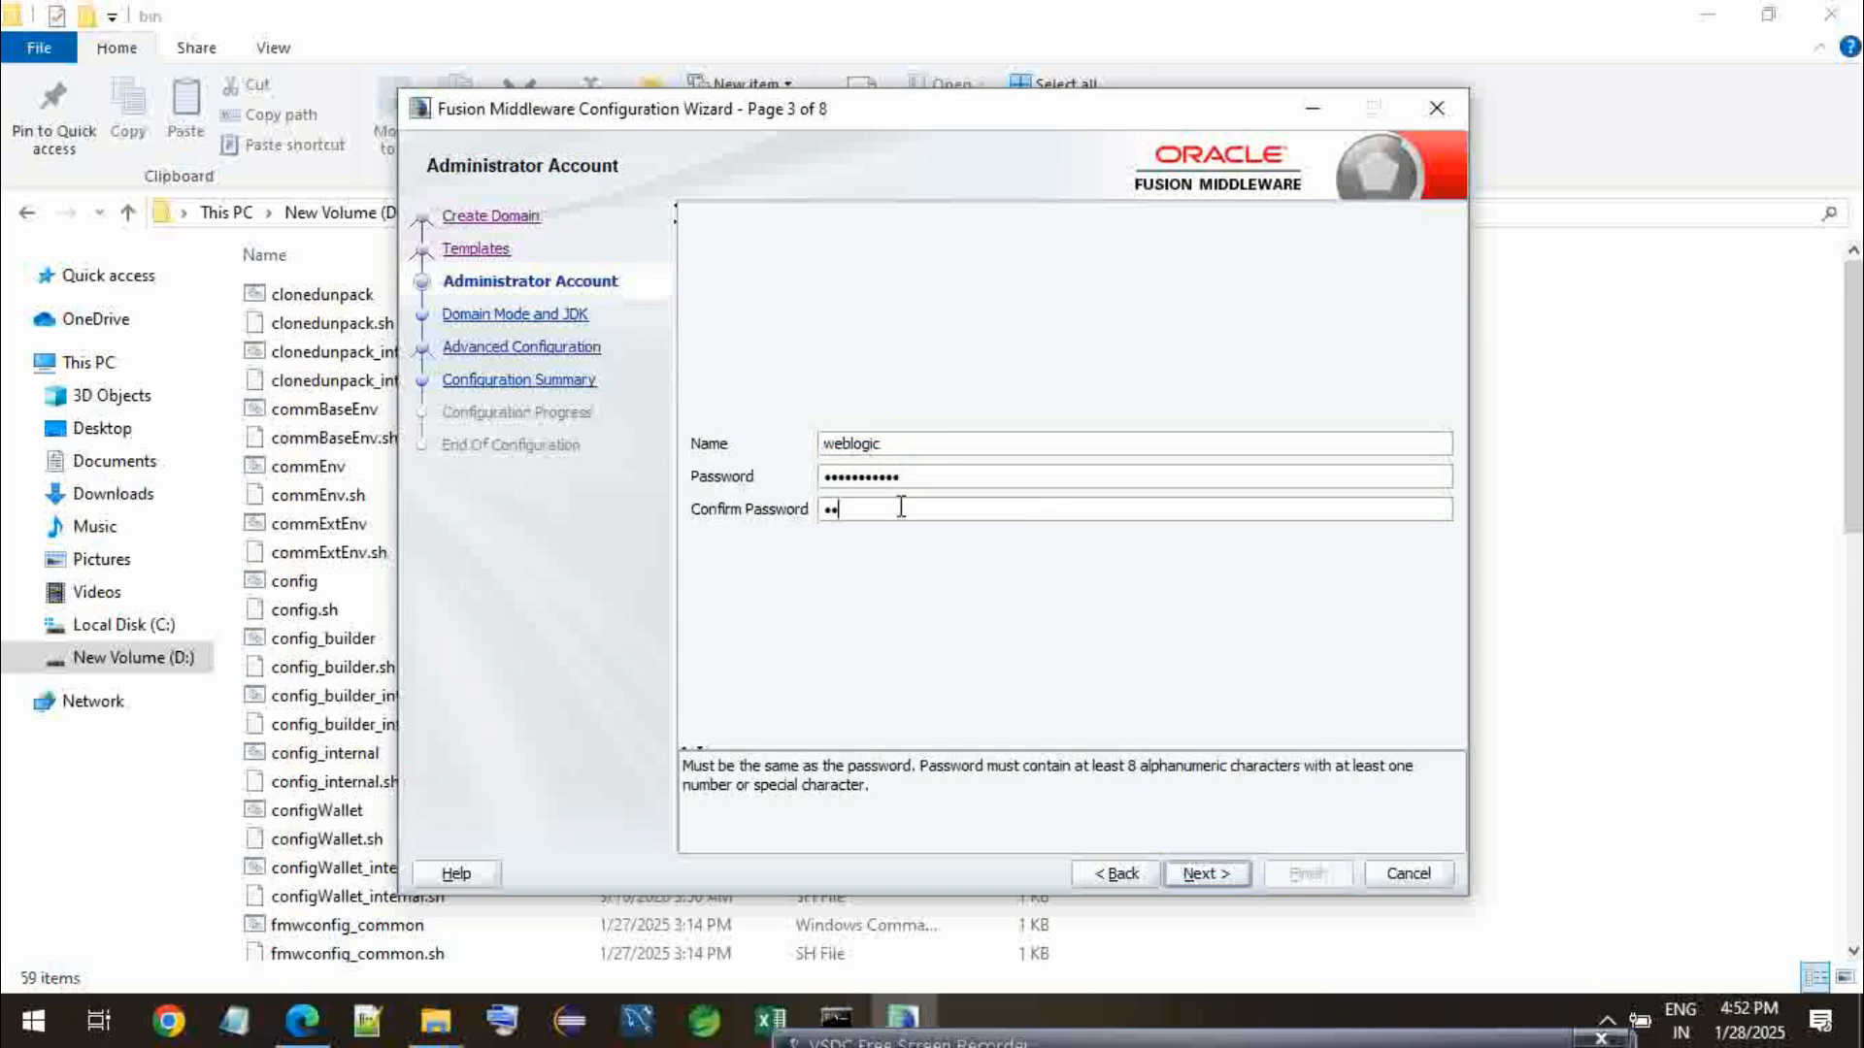
pyautogui.write('come123!')
pyautogui.click(1191, 876)
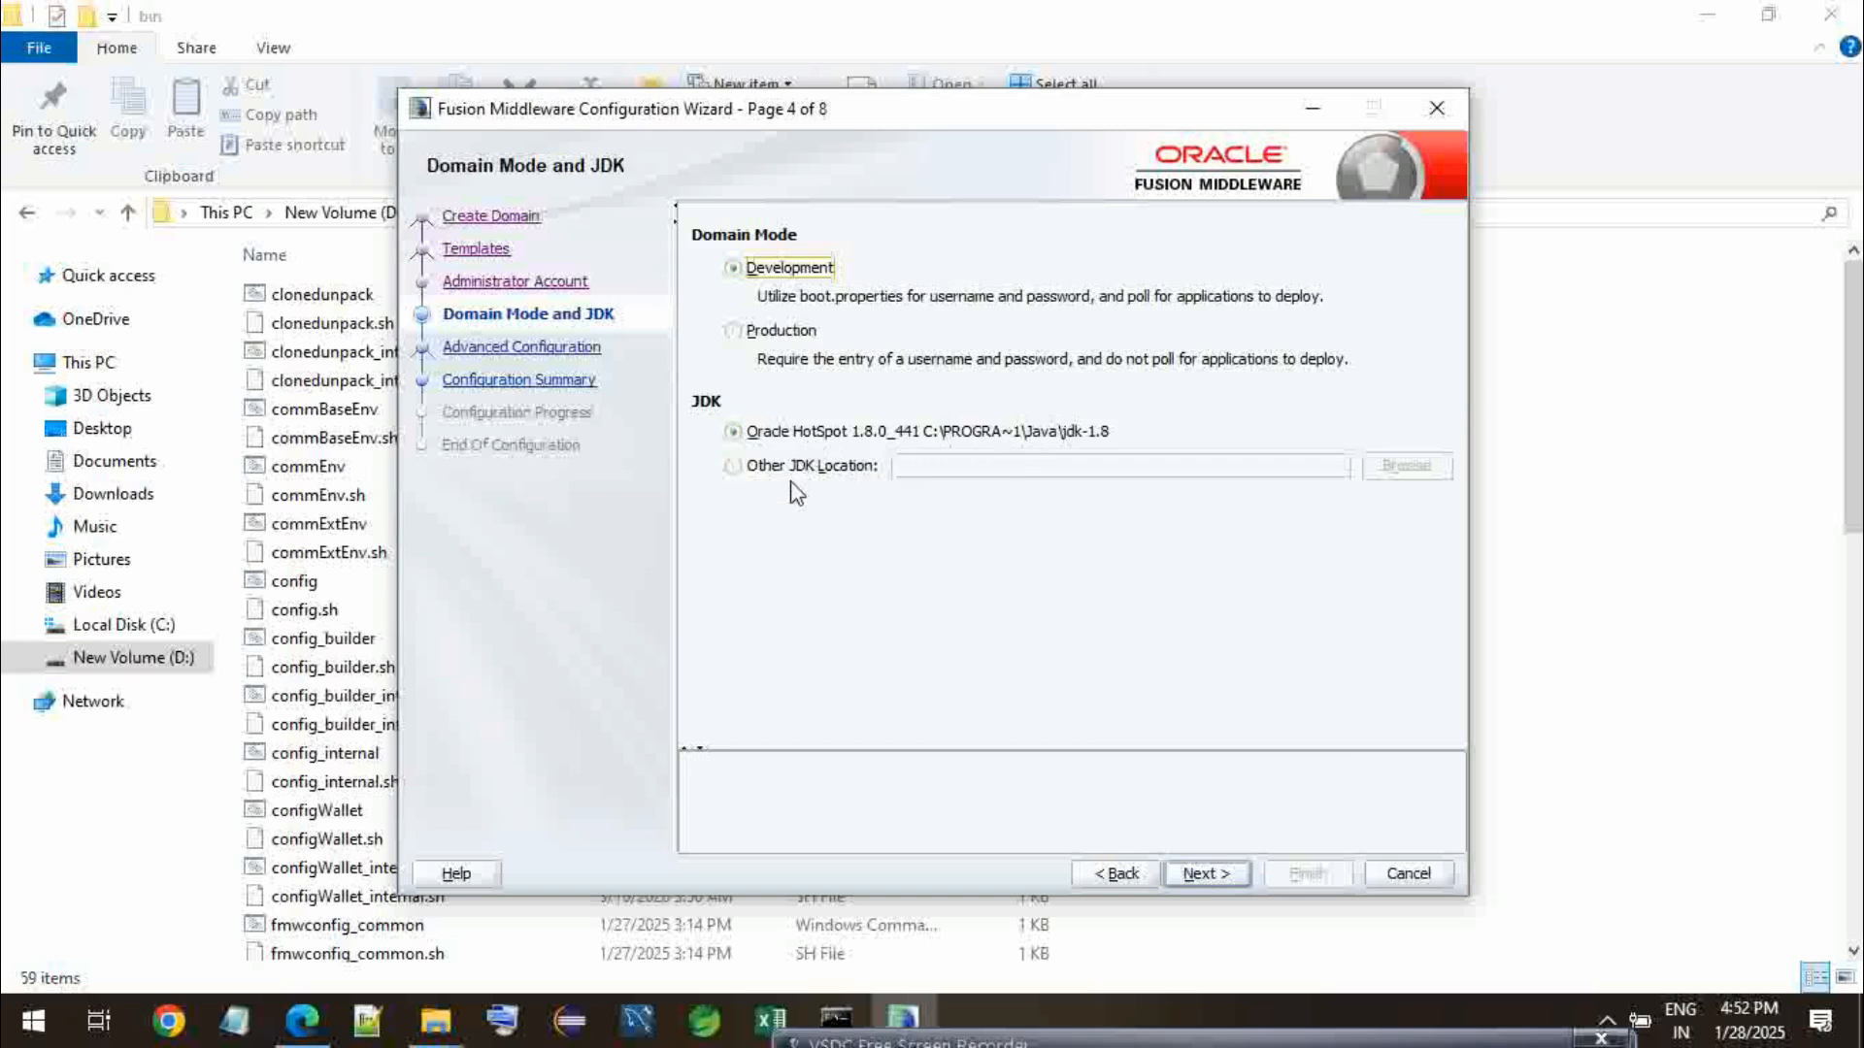
# - Accept Development mode with the Oracle HotSpot JDK, and select Administration Server and Node Manager for advanced configuration
pyautogui.click(1202, 882)
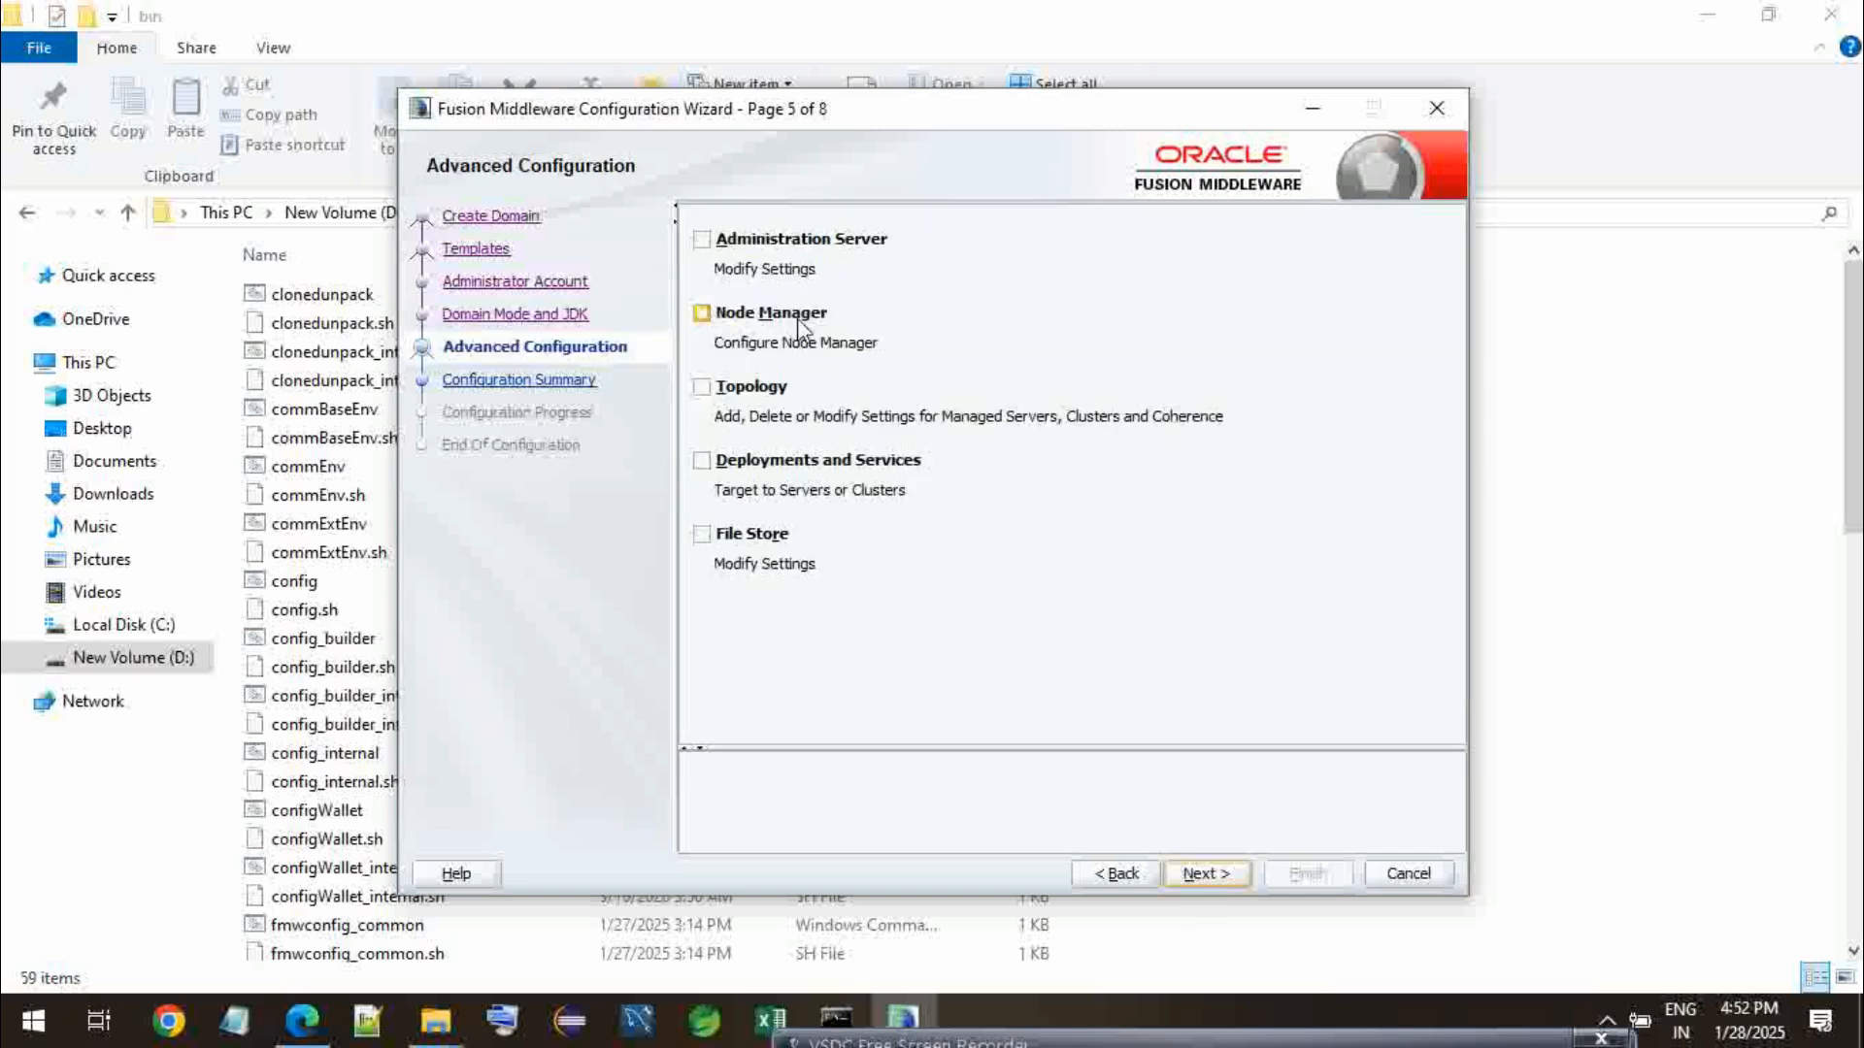
pyautogui.click(703, 241)
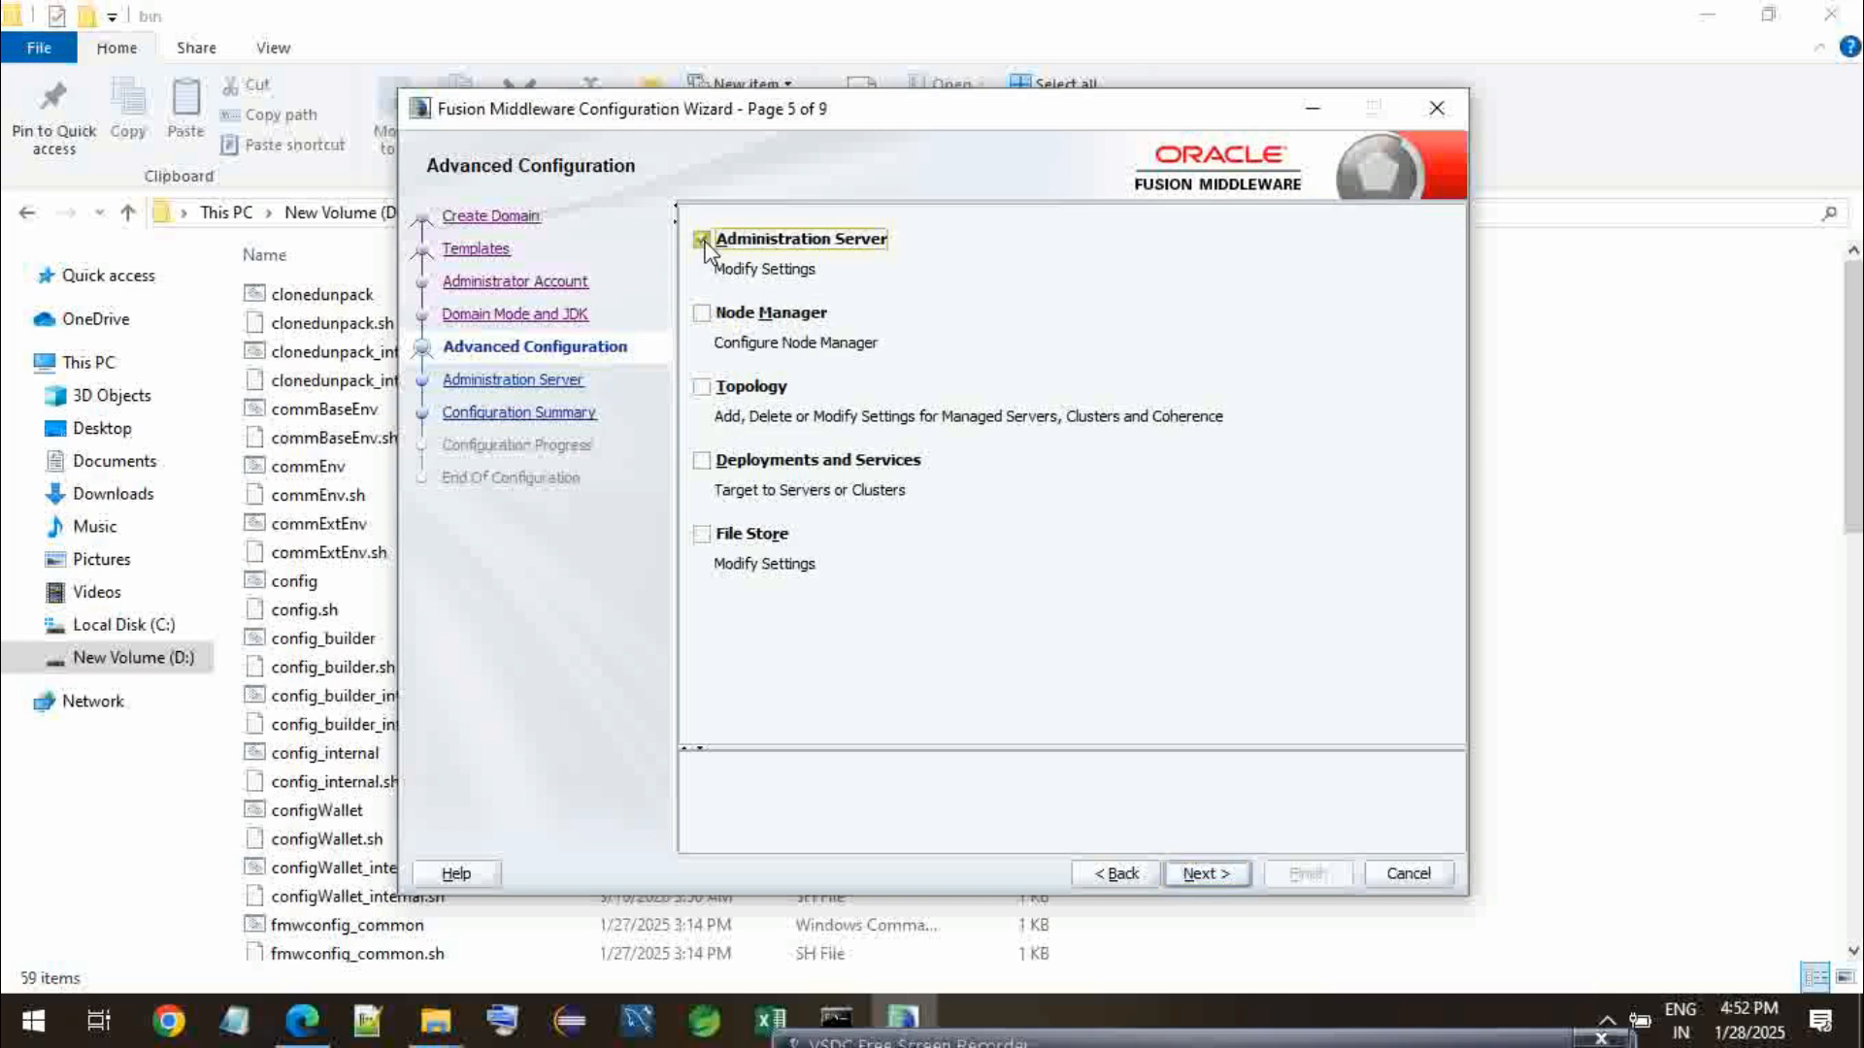
pyautogui.click(713, 318)
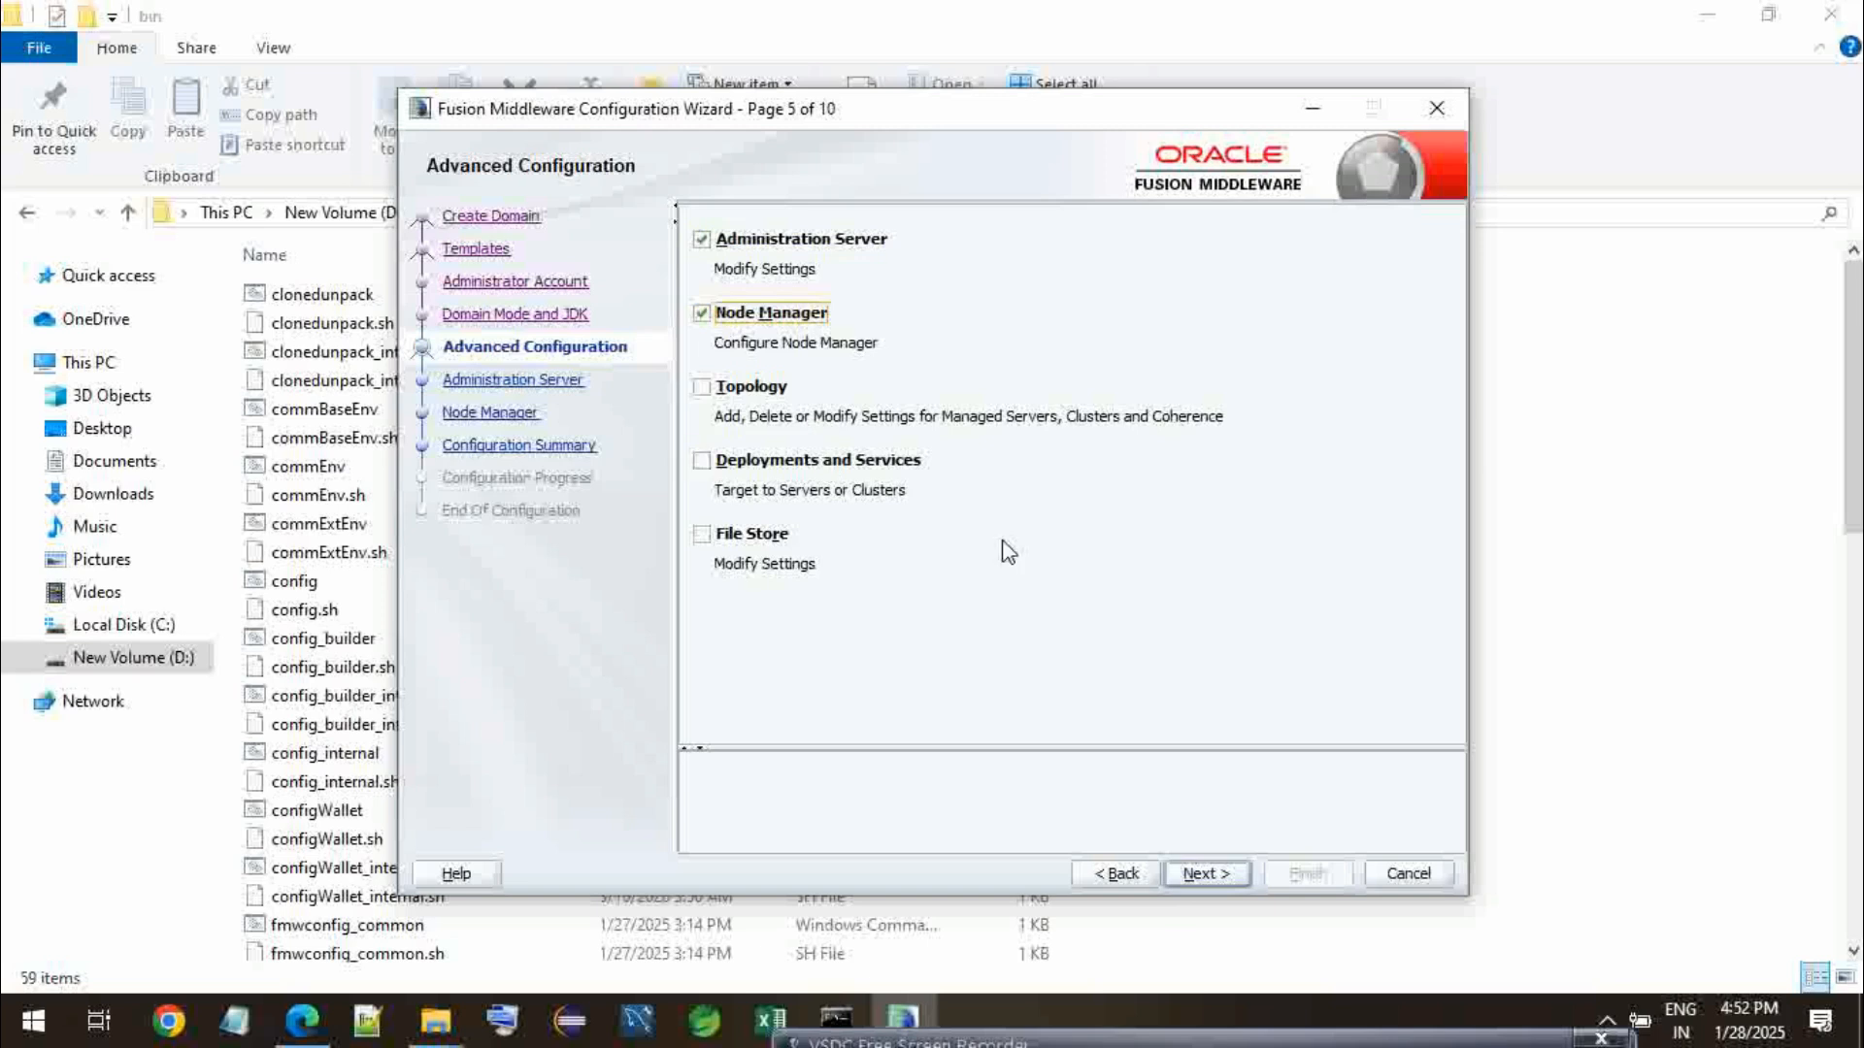
pyautogui.click(1203, 872)
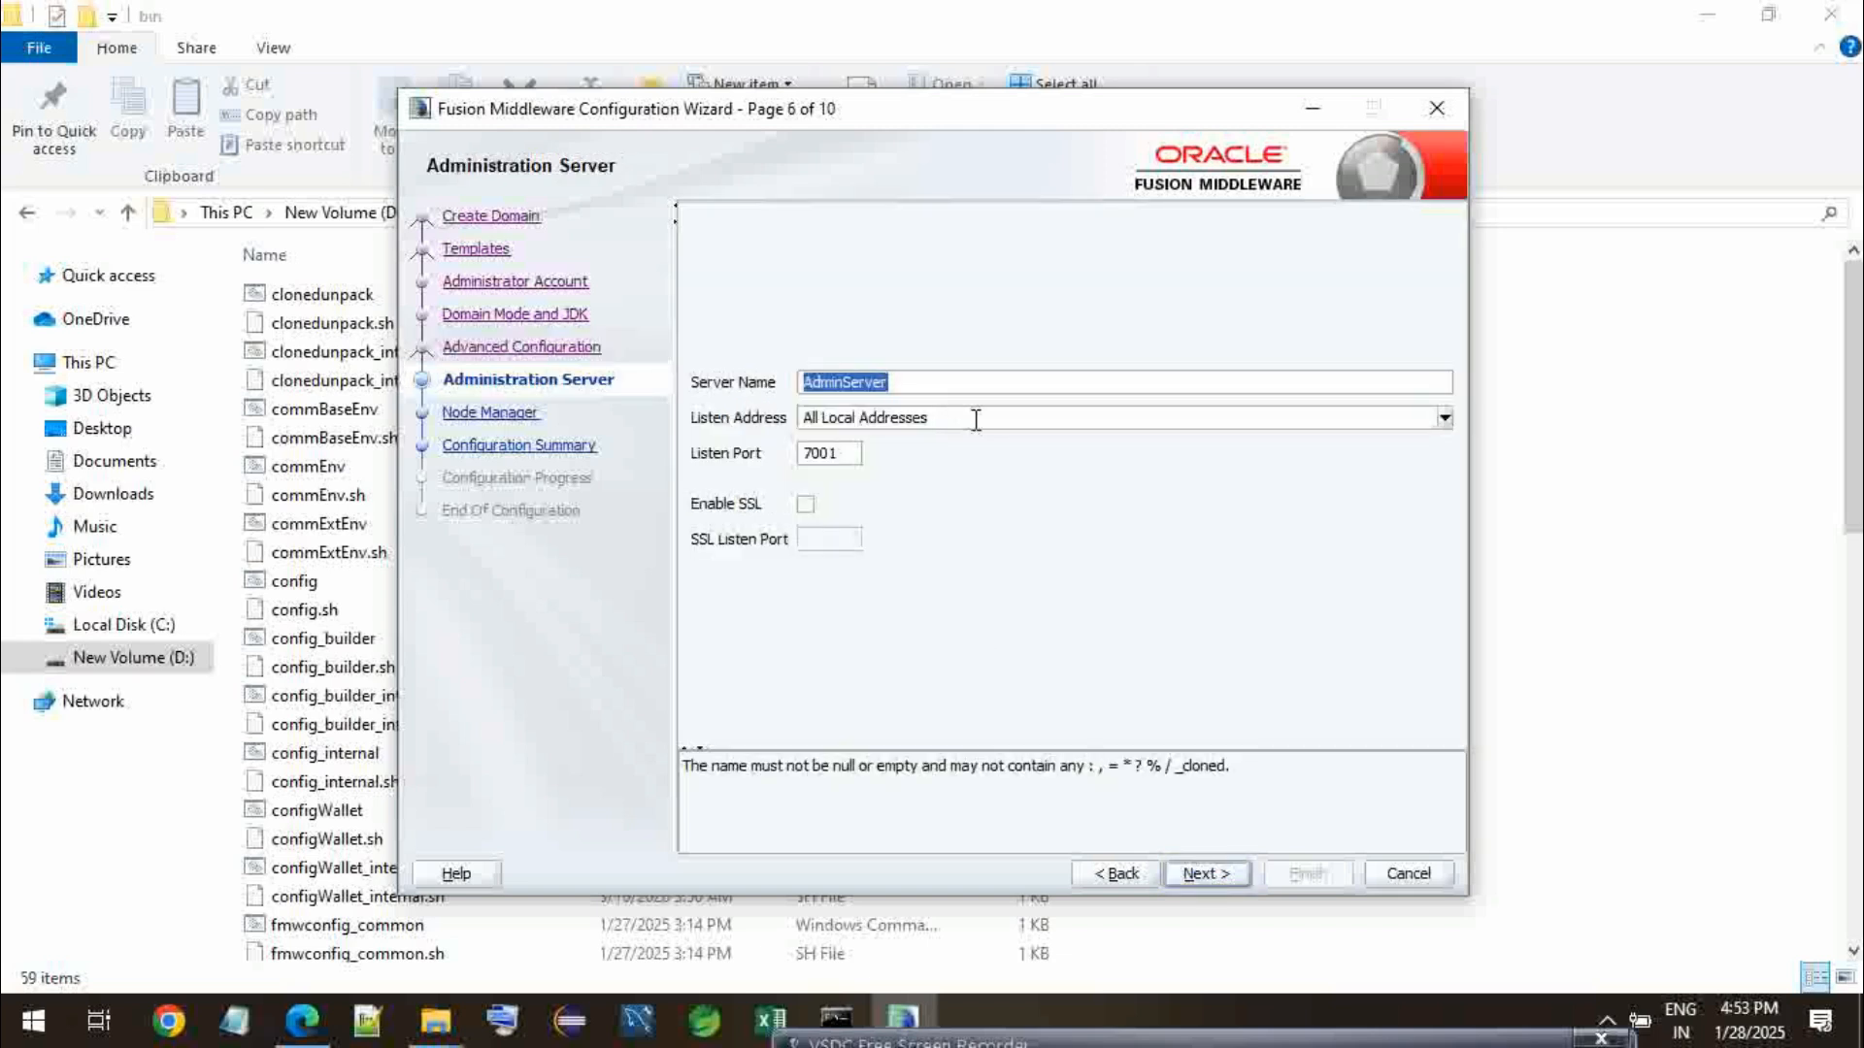
# - Keep All Local Addresses for the administration server, set its listen port to 7005, and continue
pyautogui.click(1444, 420)
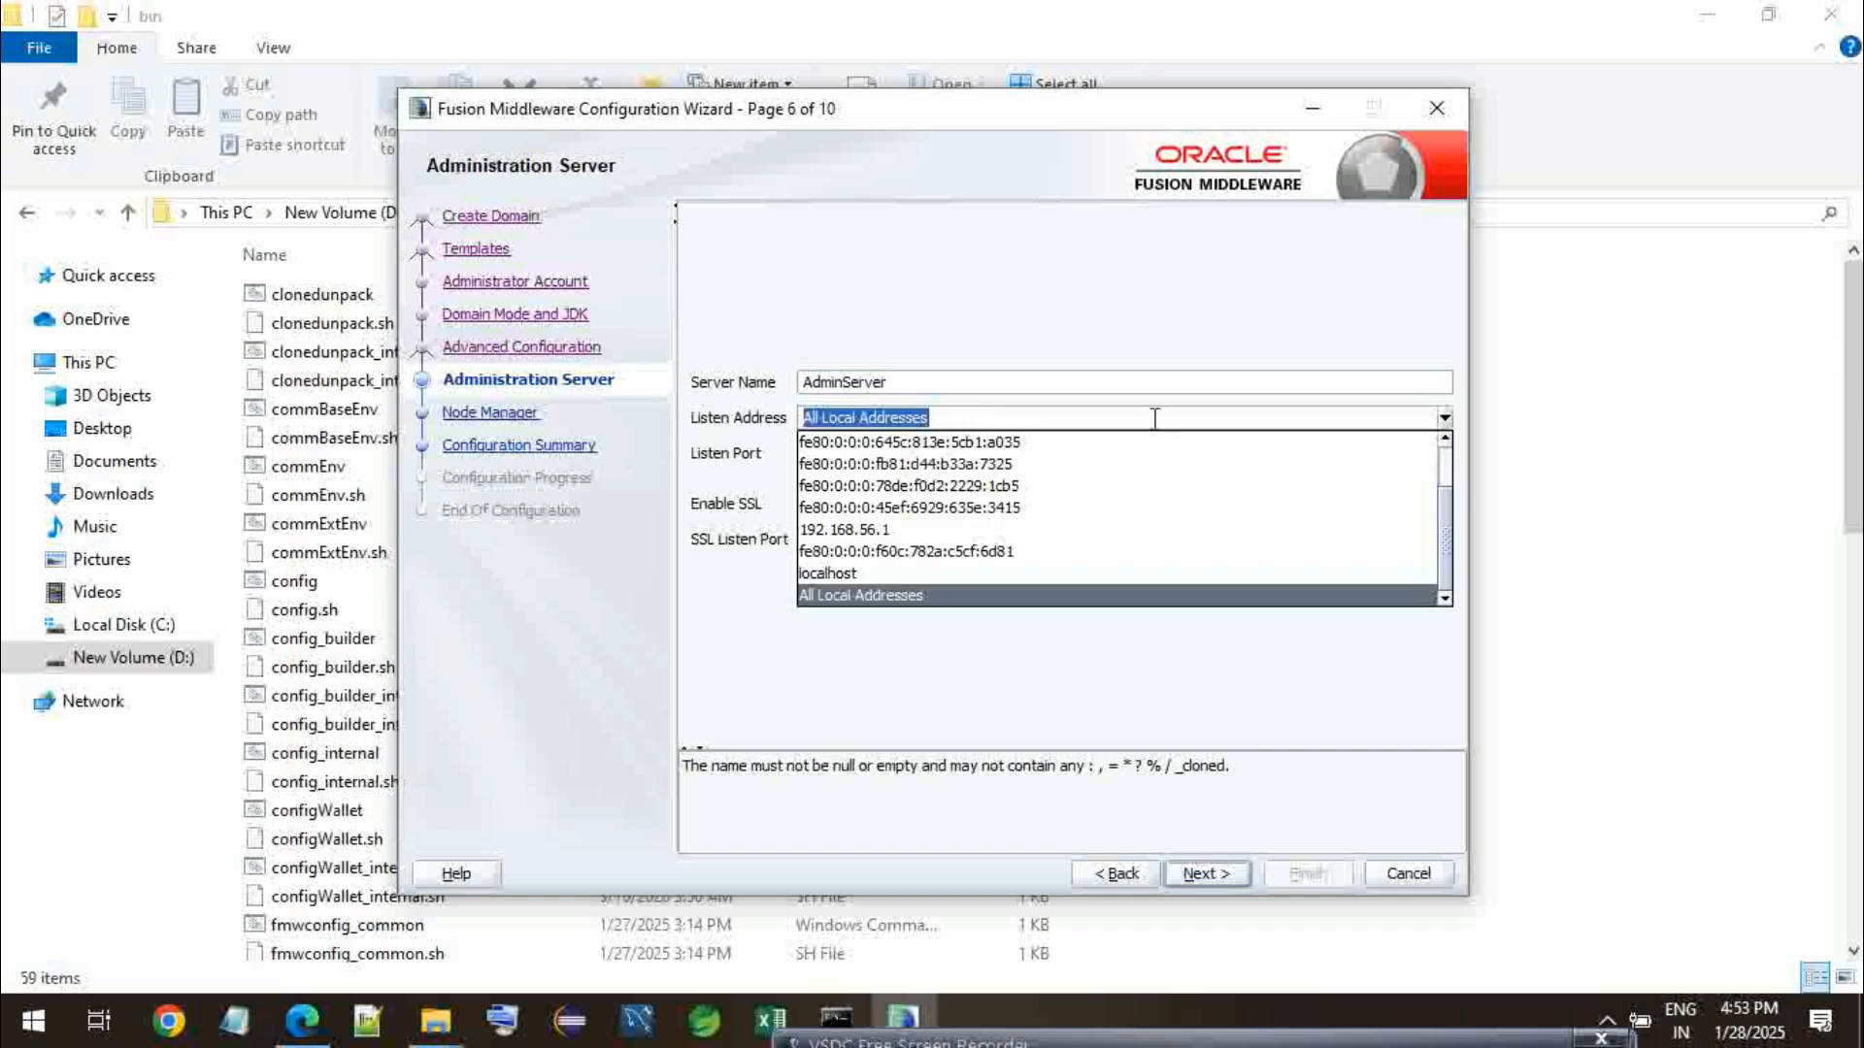
pyautogui.click(1083, 687)
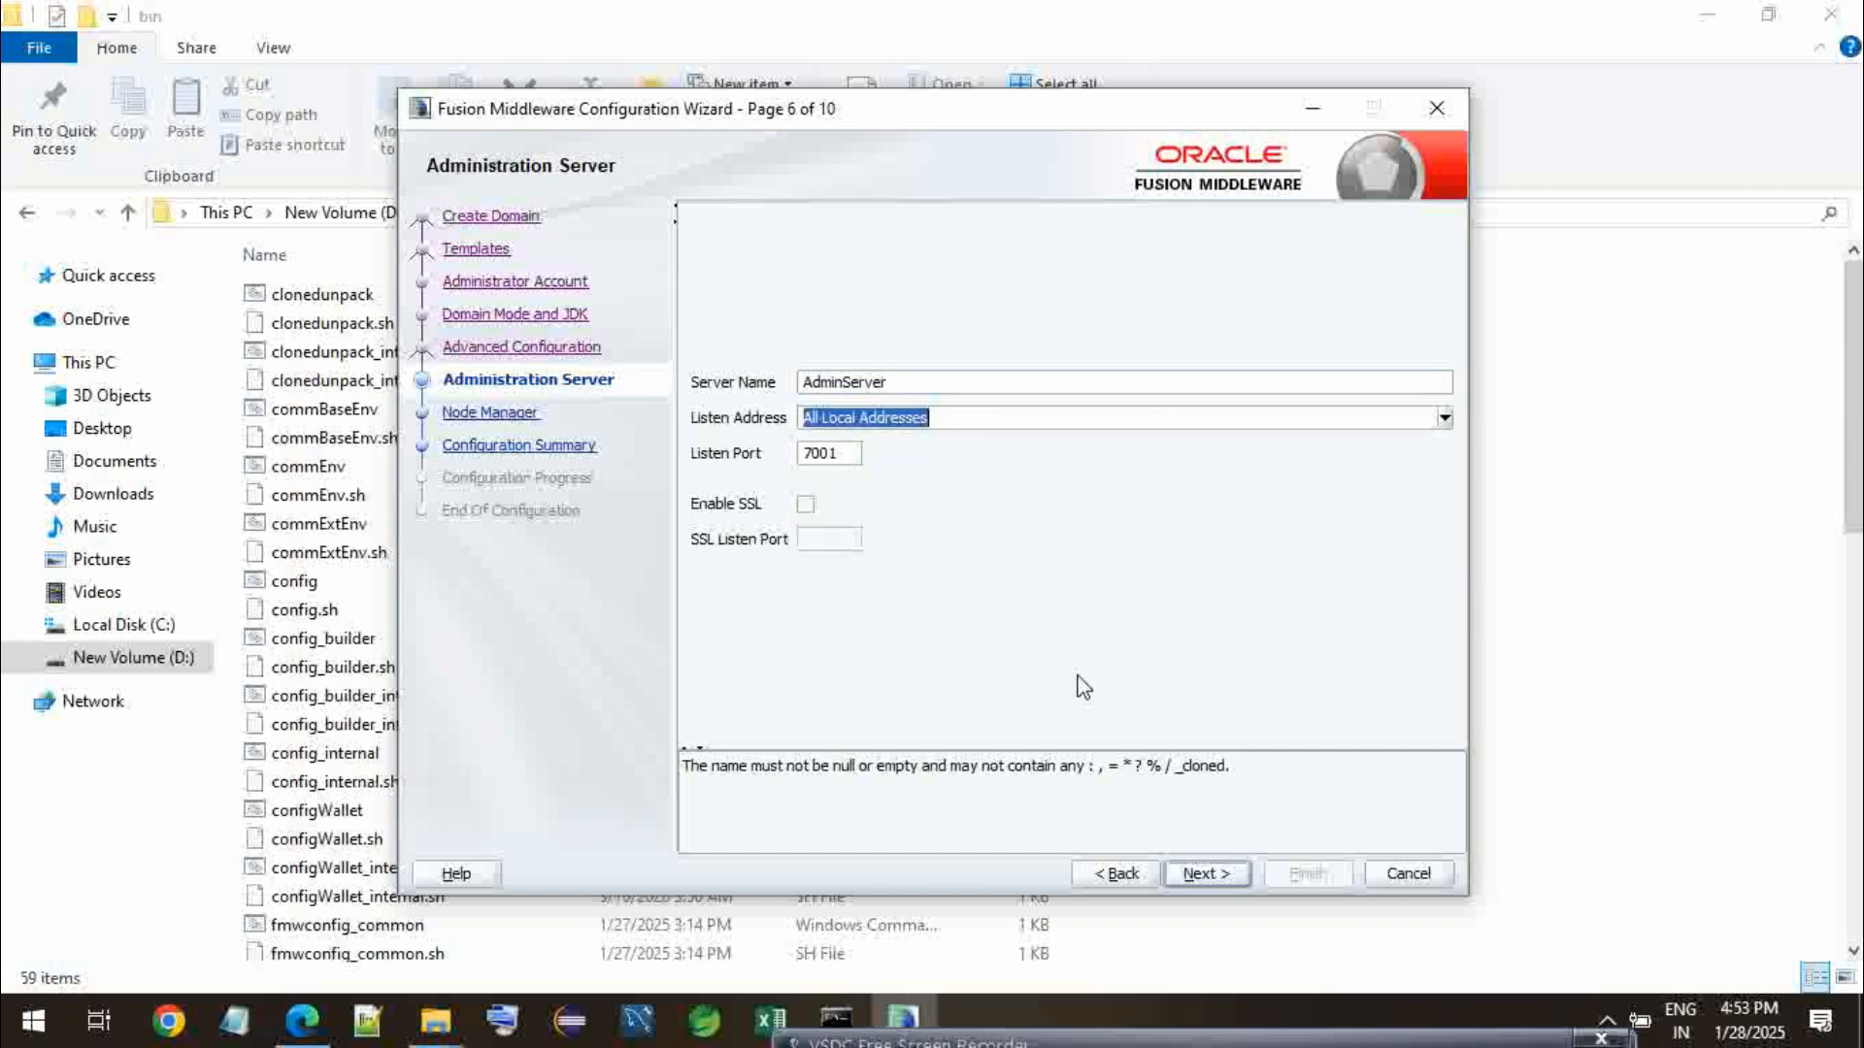
pyautogui.click(851, 454)
pyautogui.press('BackSpace')
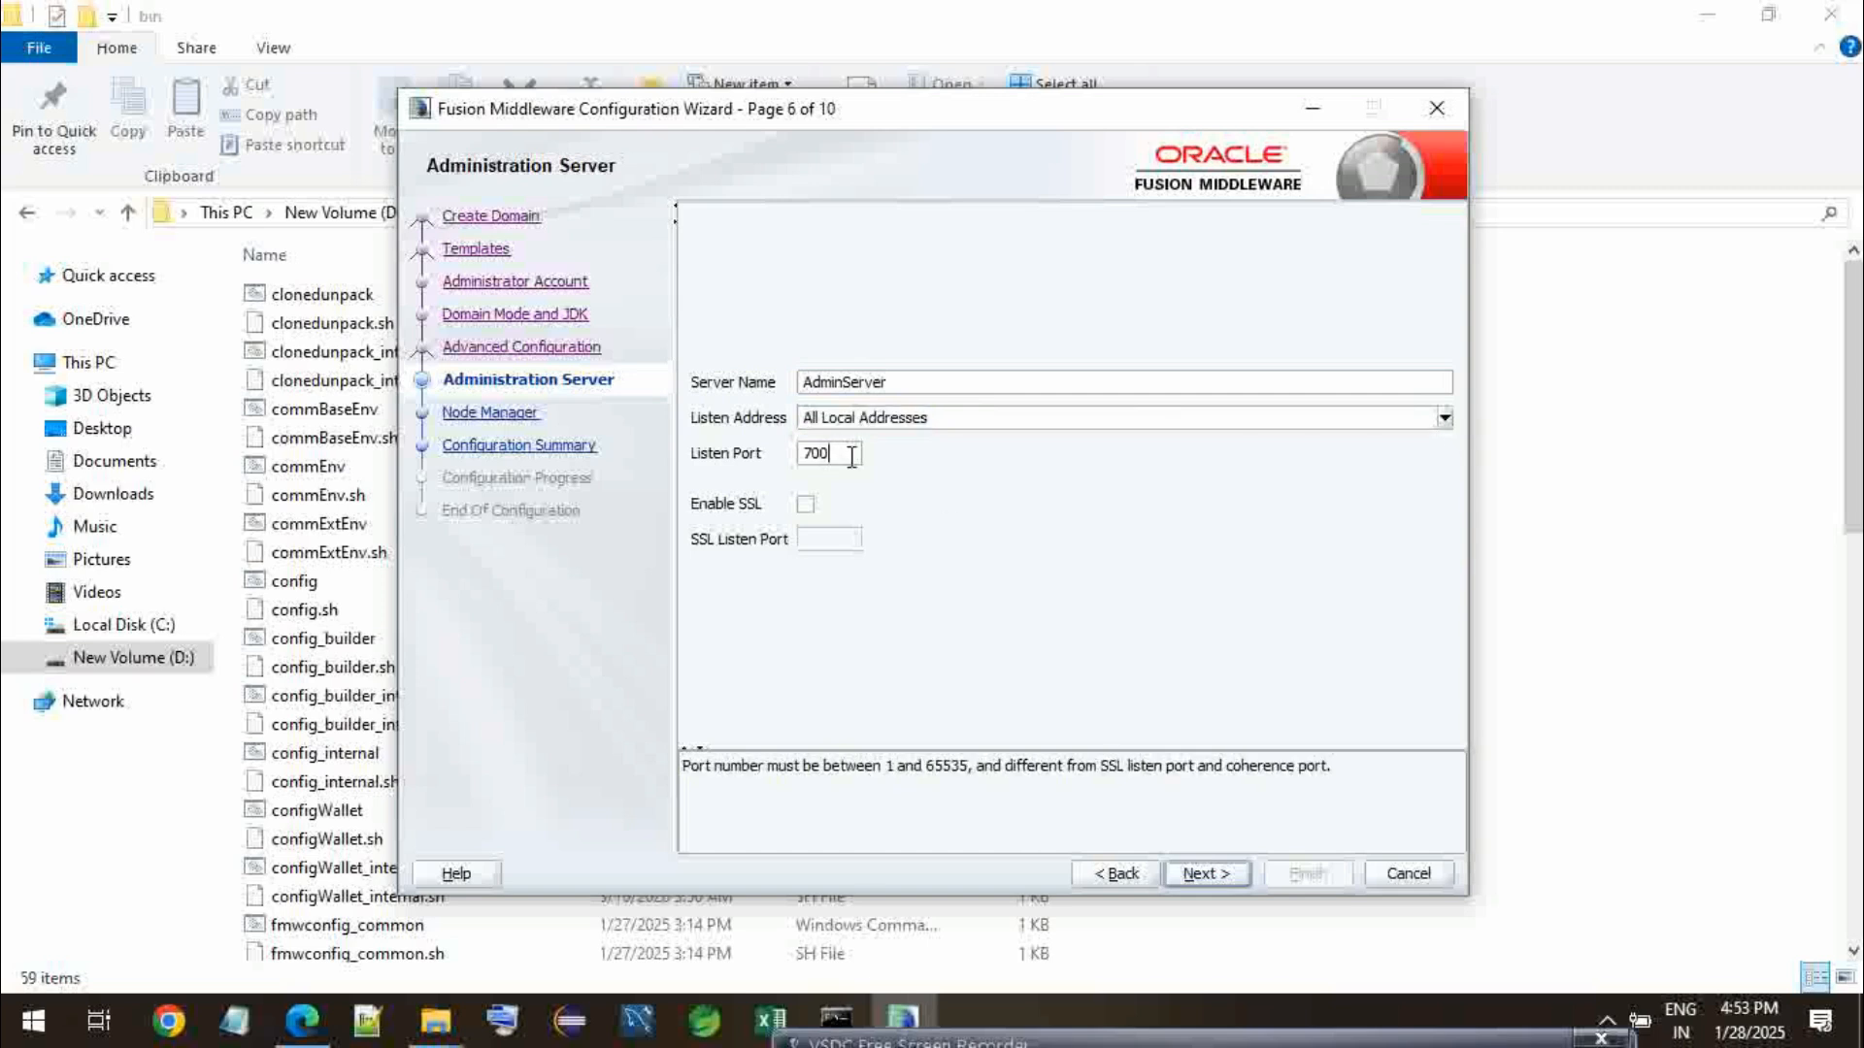
pyautogui.write('5')
pyautogui.click(1204, 874)
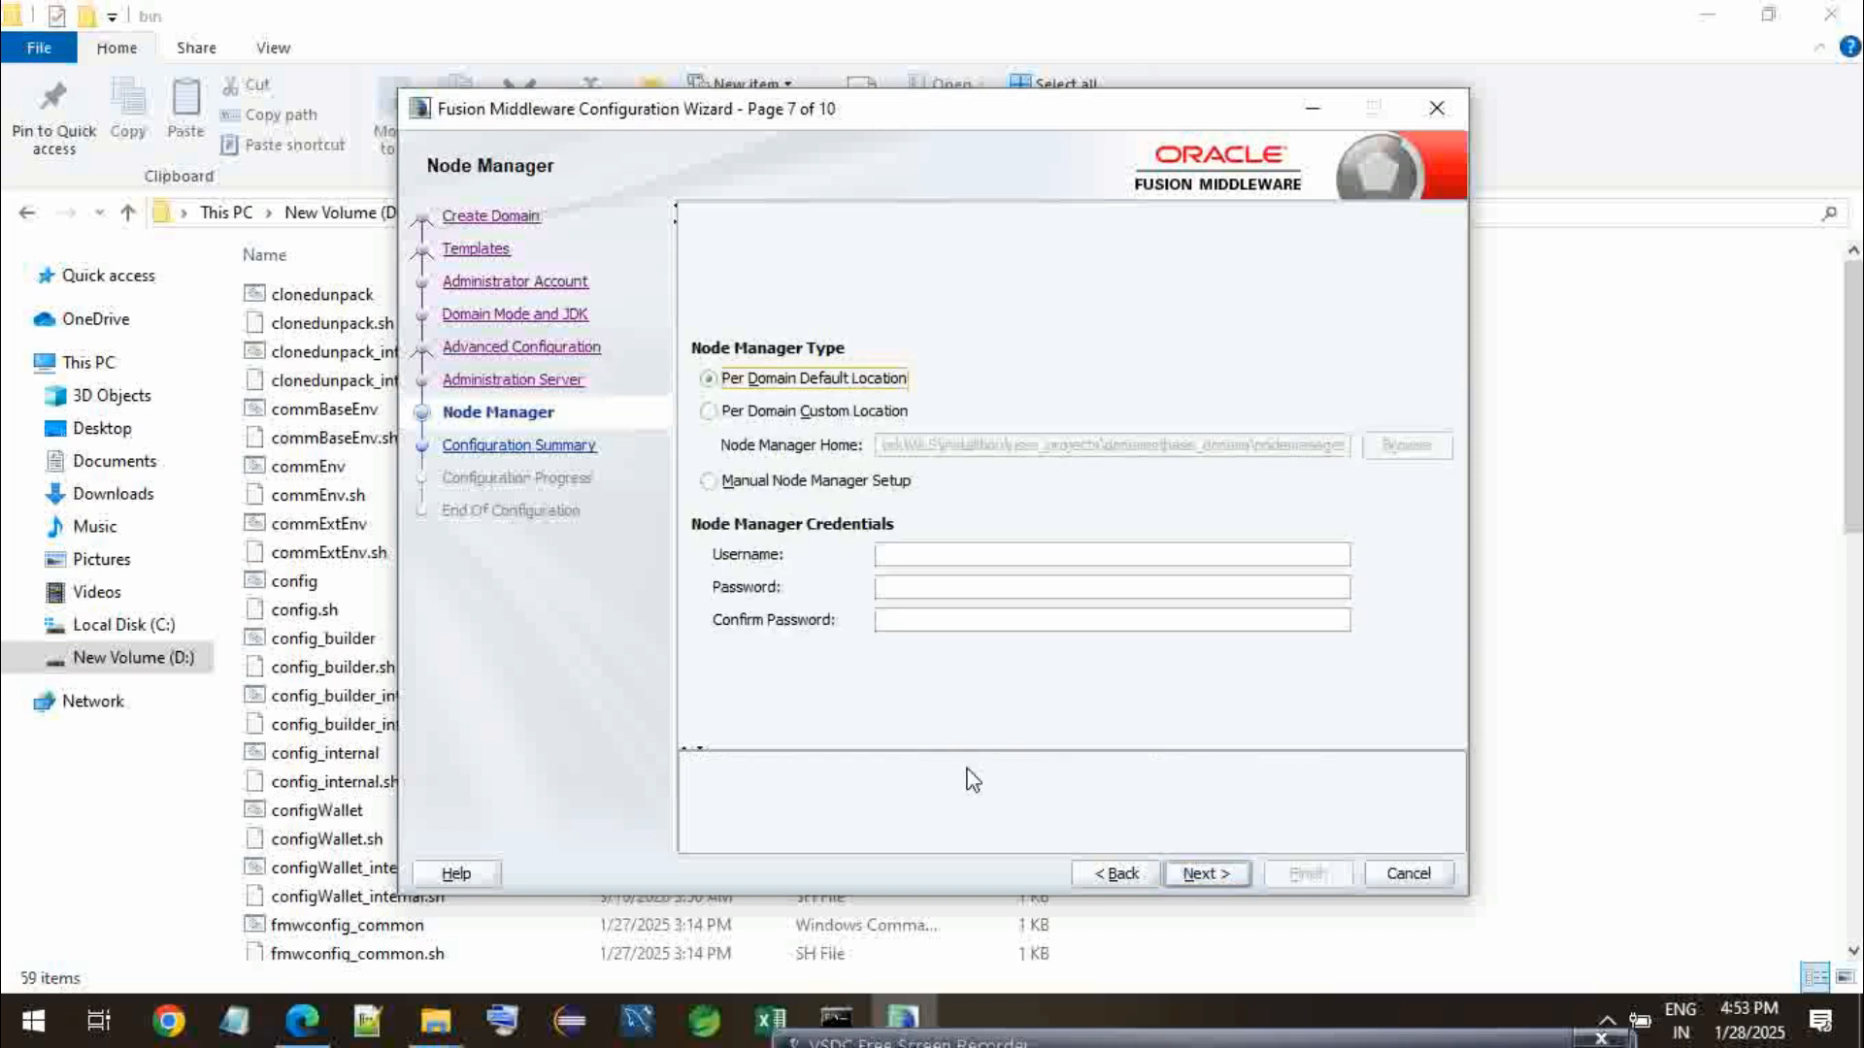
# - Switch to Notepad, note down port 7005, the user name weblogic and the account password, and minimize the note
pyautogui.click(231, 1024)
pyautogui.write('7005')
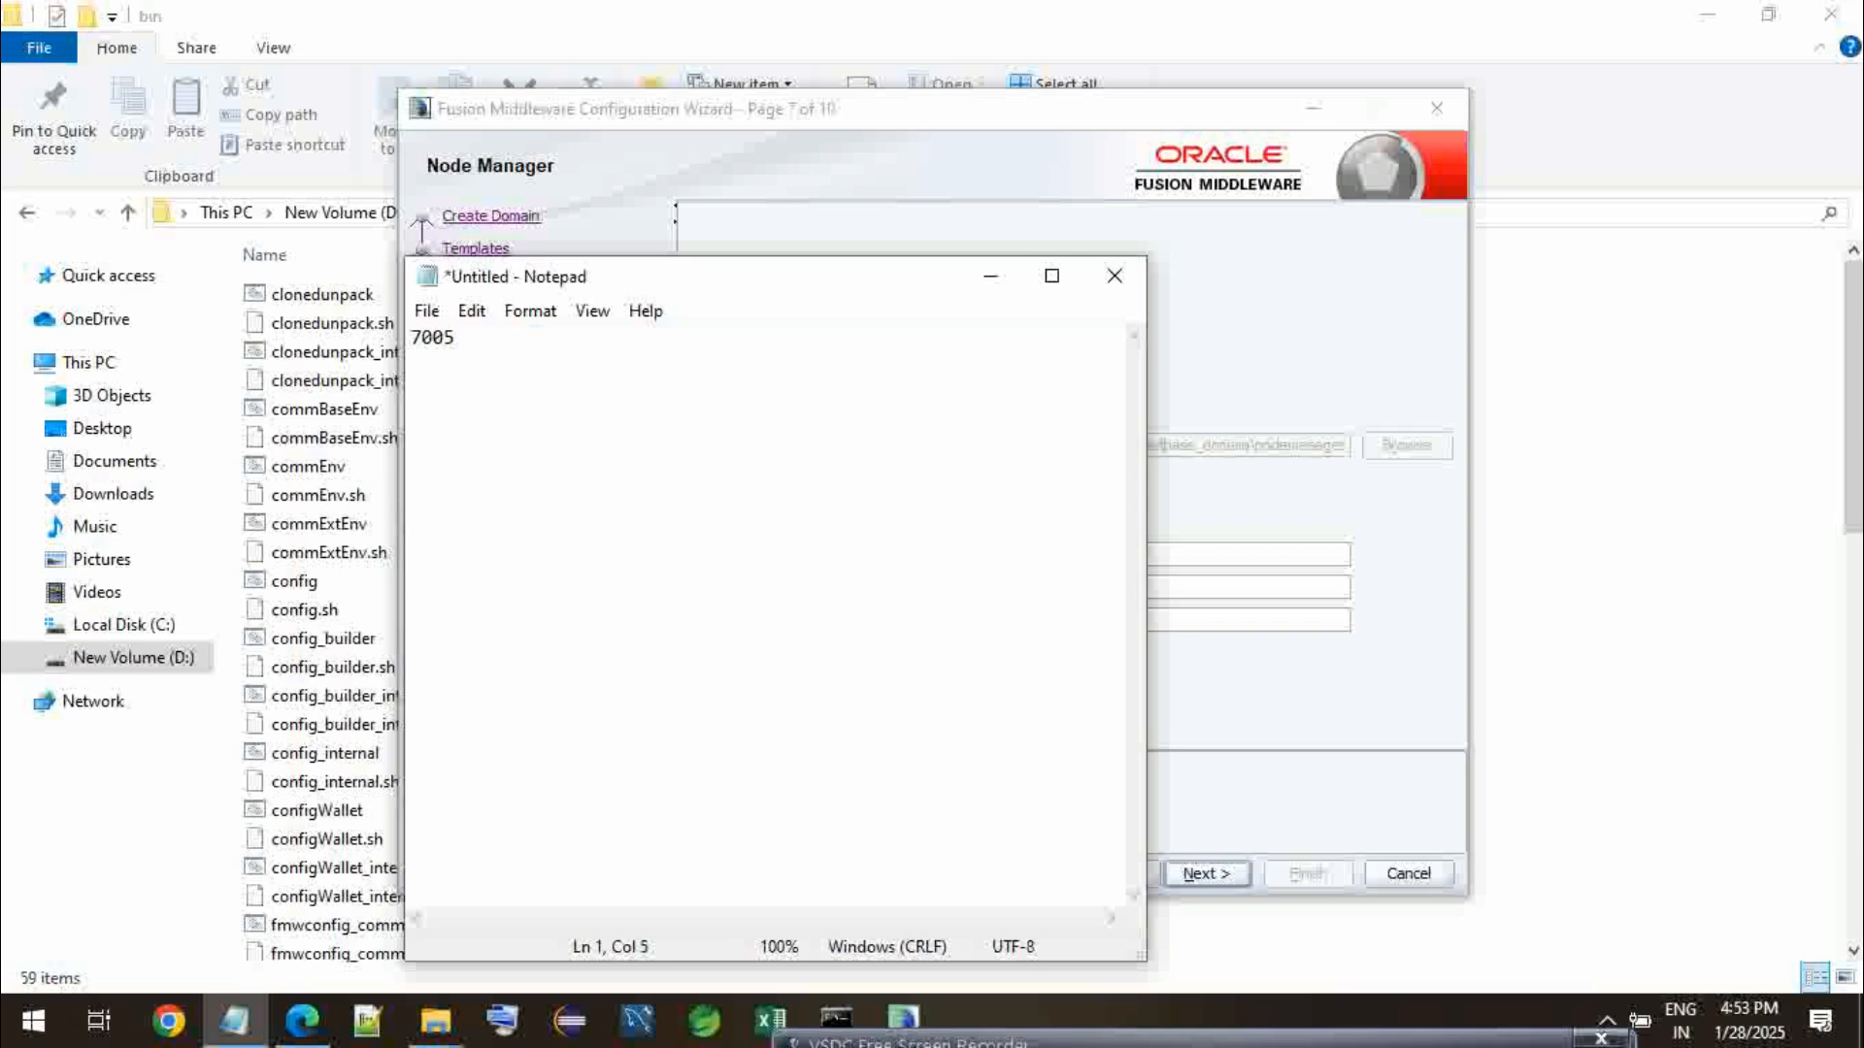
pyautogui.press('Return')
pyautogui.press('Return')
pyautogui.write('weblogic')
pyautogui.press('Return')
pyautogui.write('weblogic123')
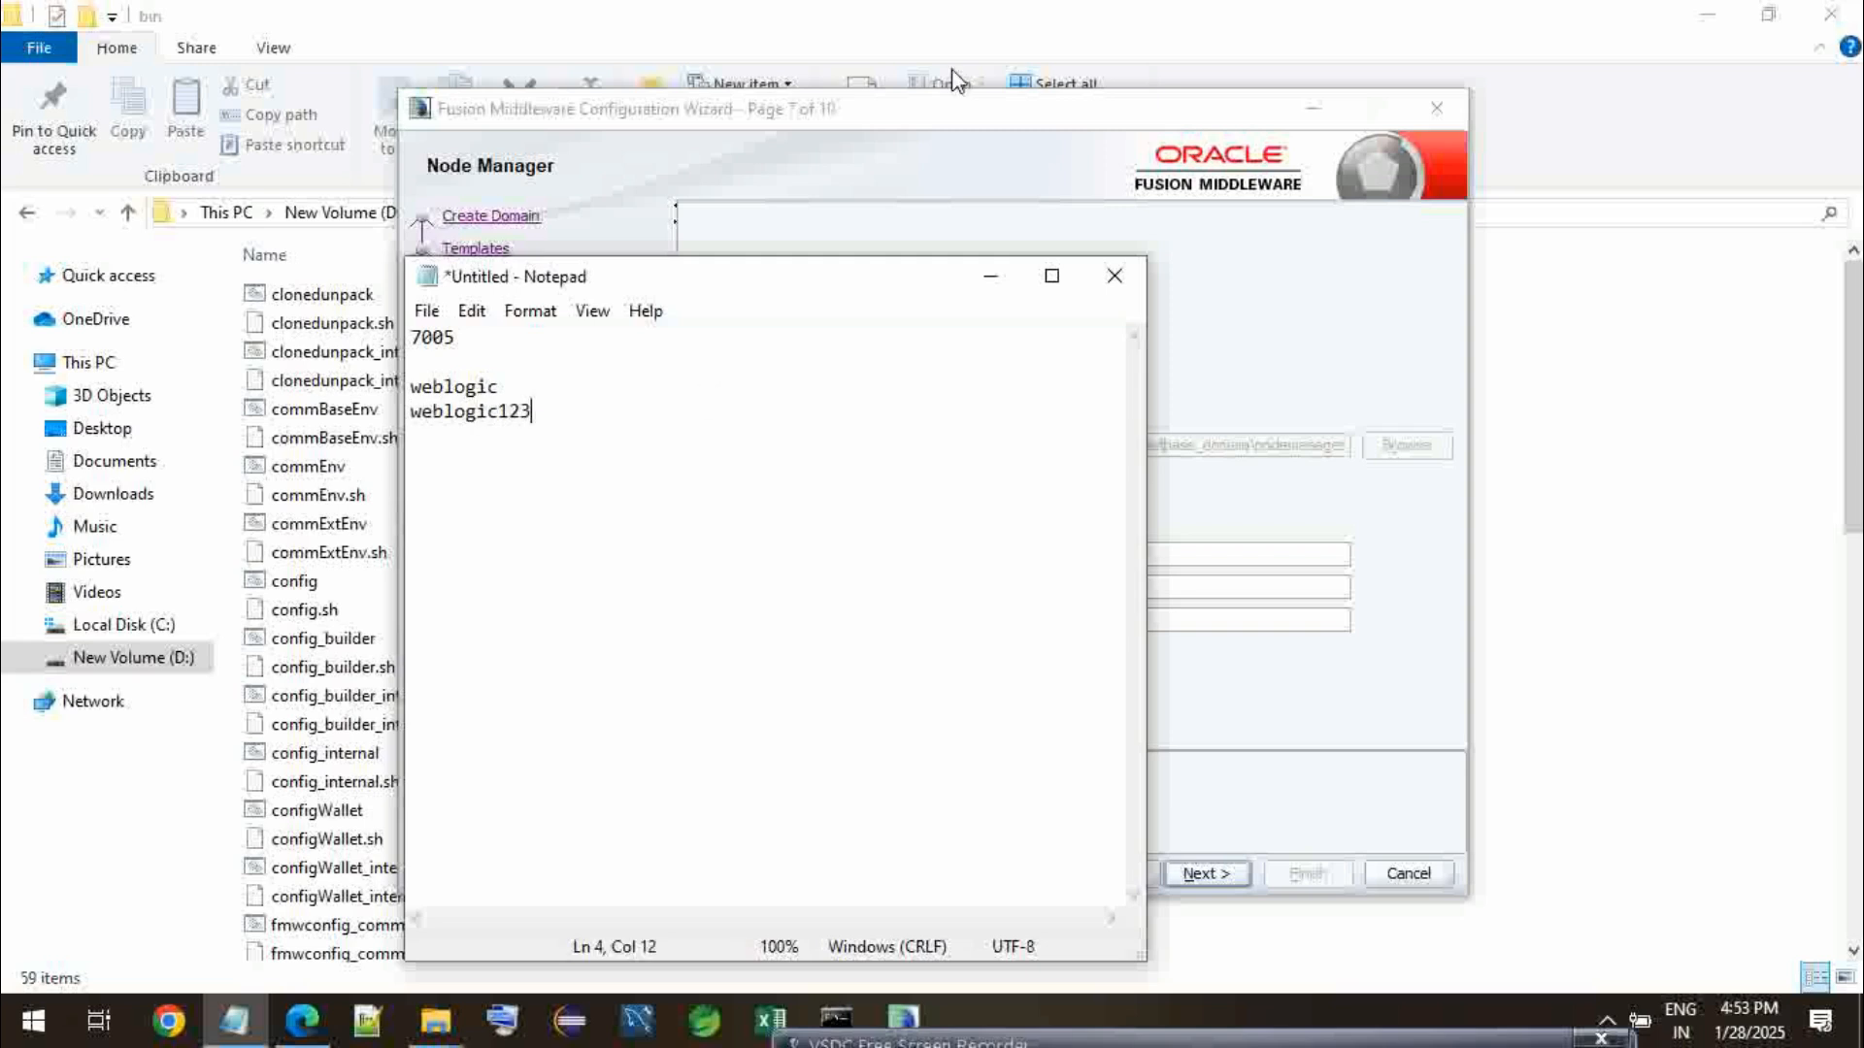
pyautogui.click(986, 276)
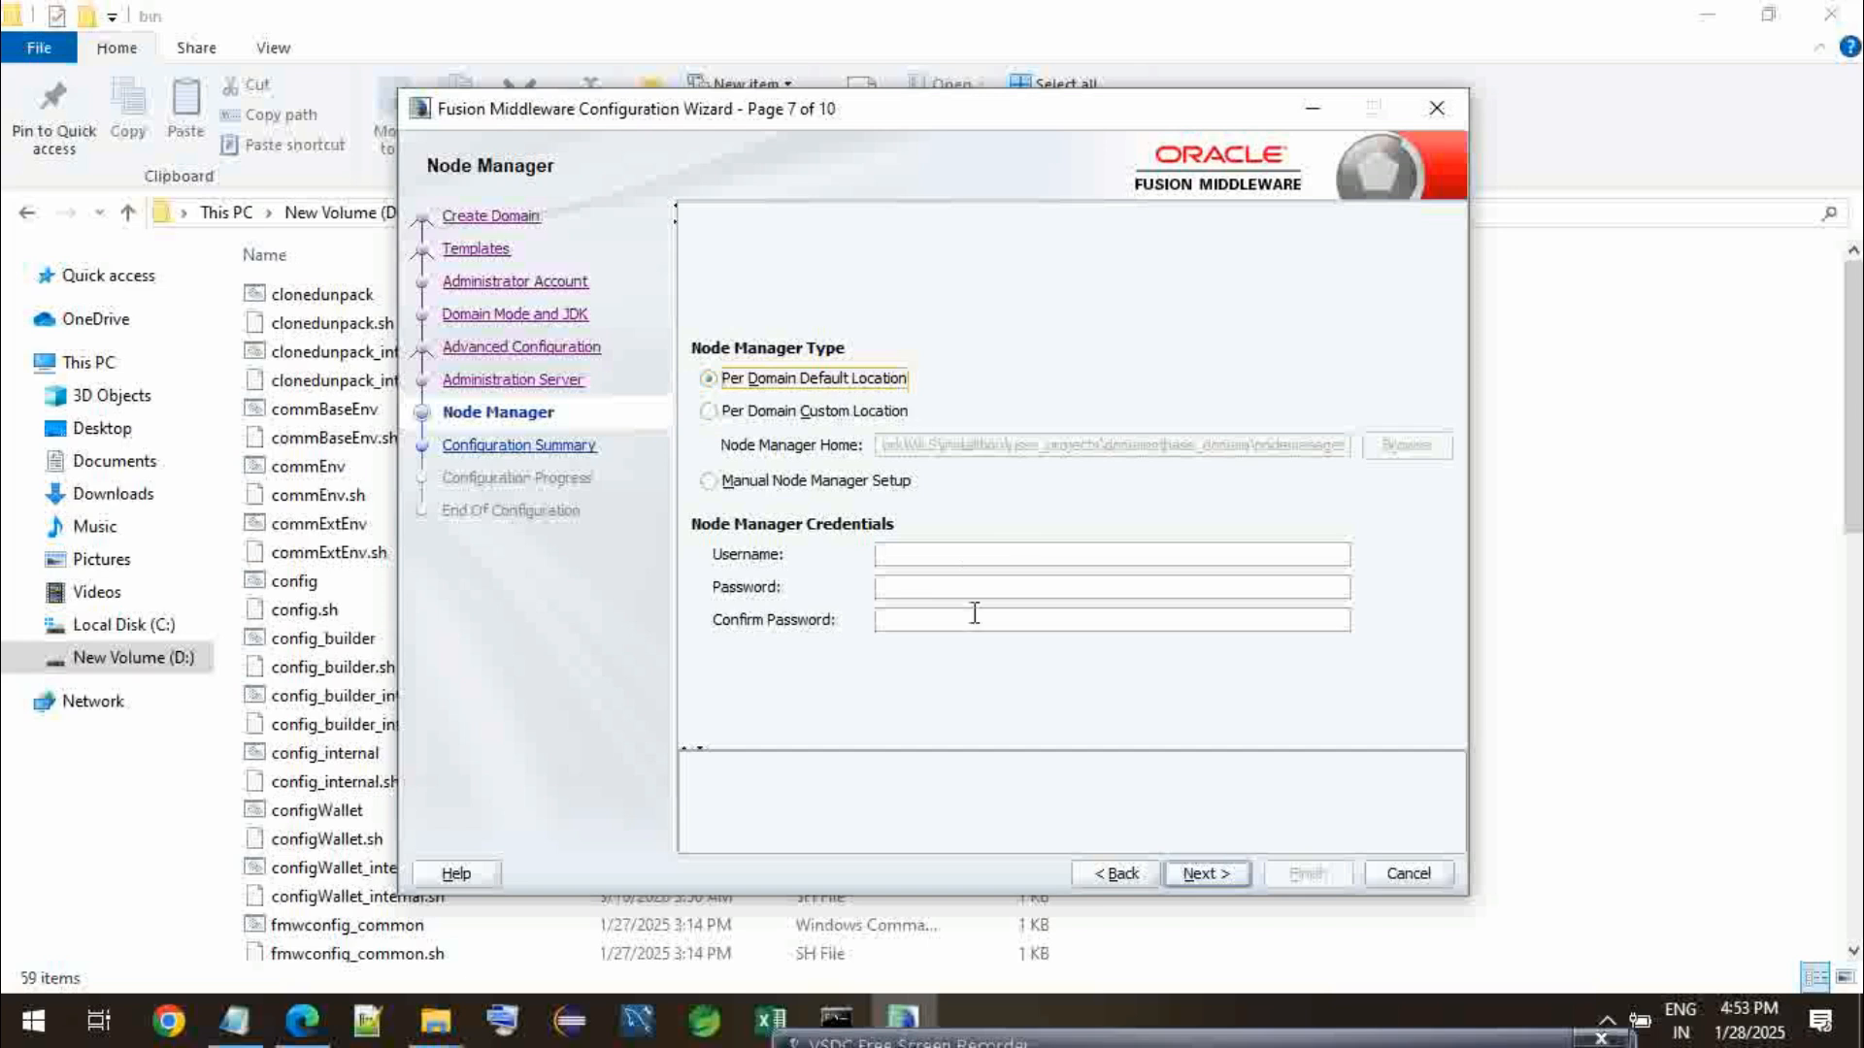
# - Set the Node Manager user name to weblogic, enter and confirm its password, and continue to the configuration summary
pyautogui.click(924, 546)
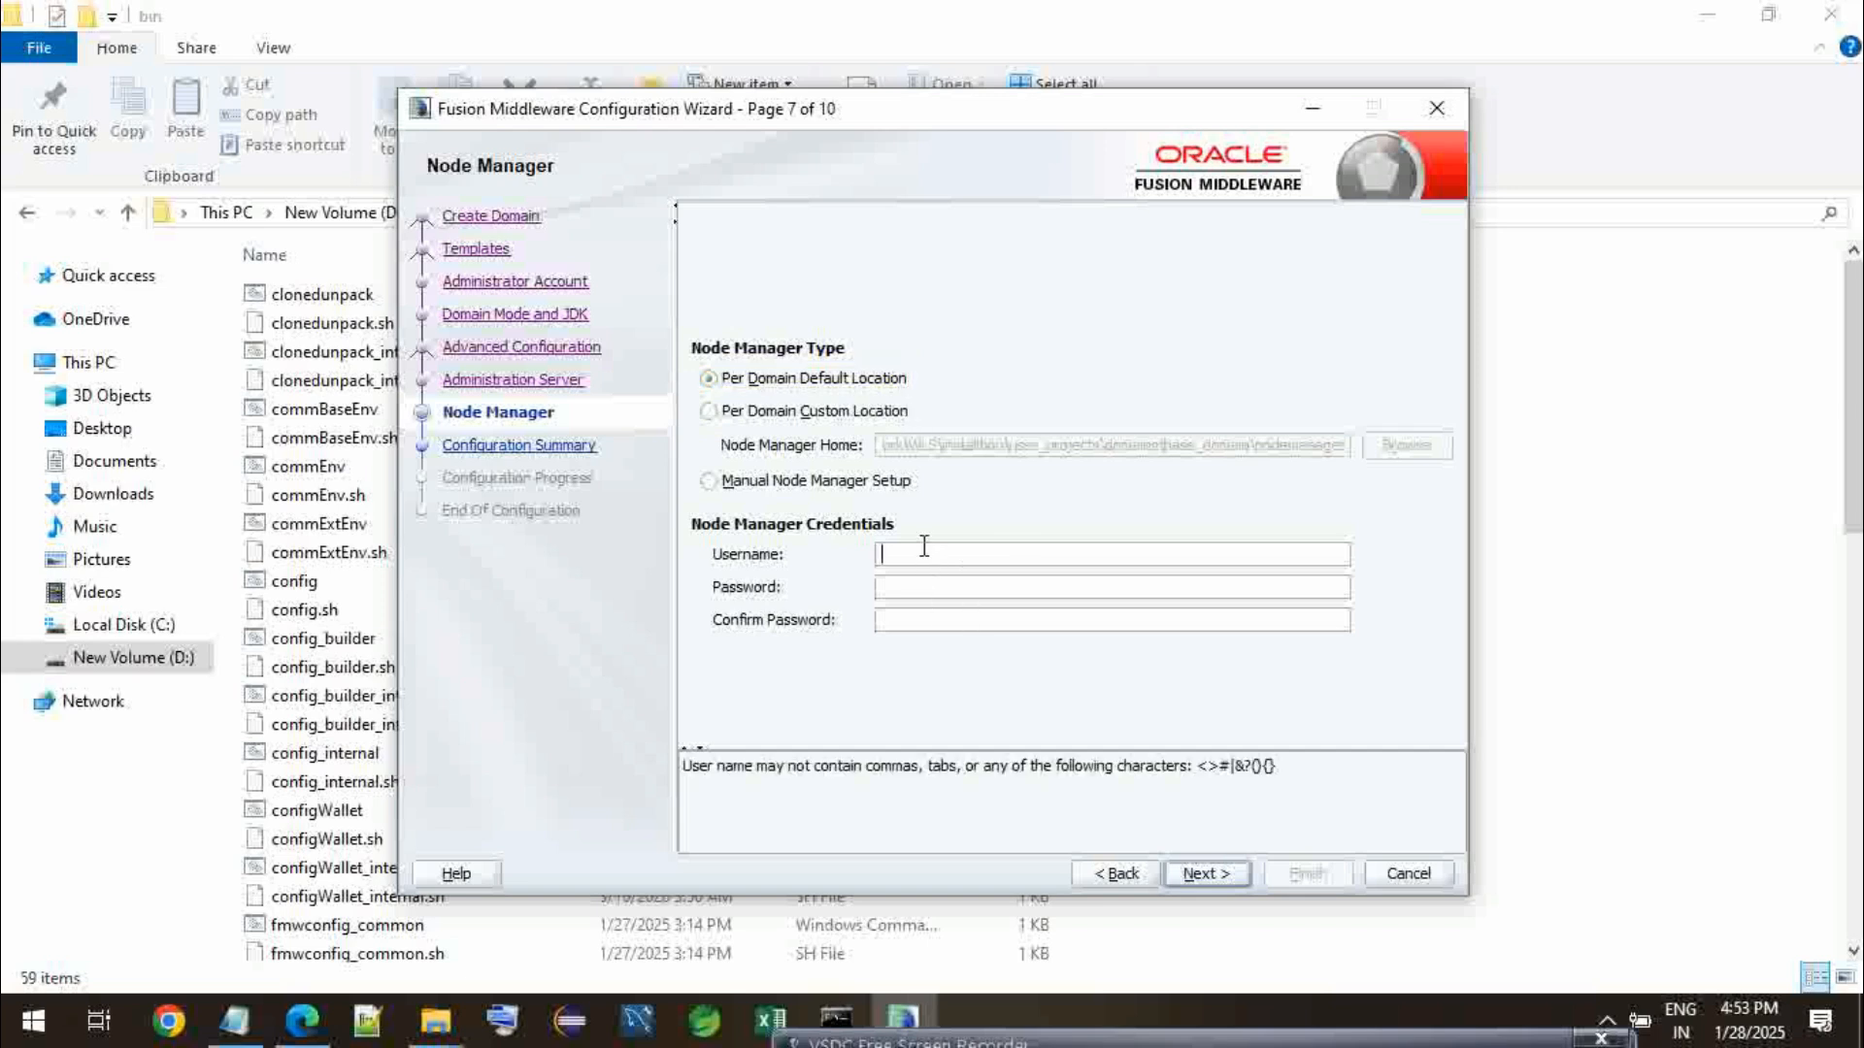
pyautogui.write('weblogic')
pyautogui.press('Tab')
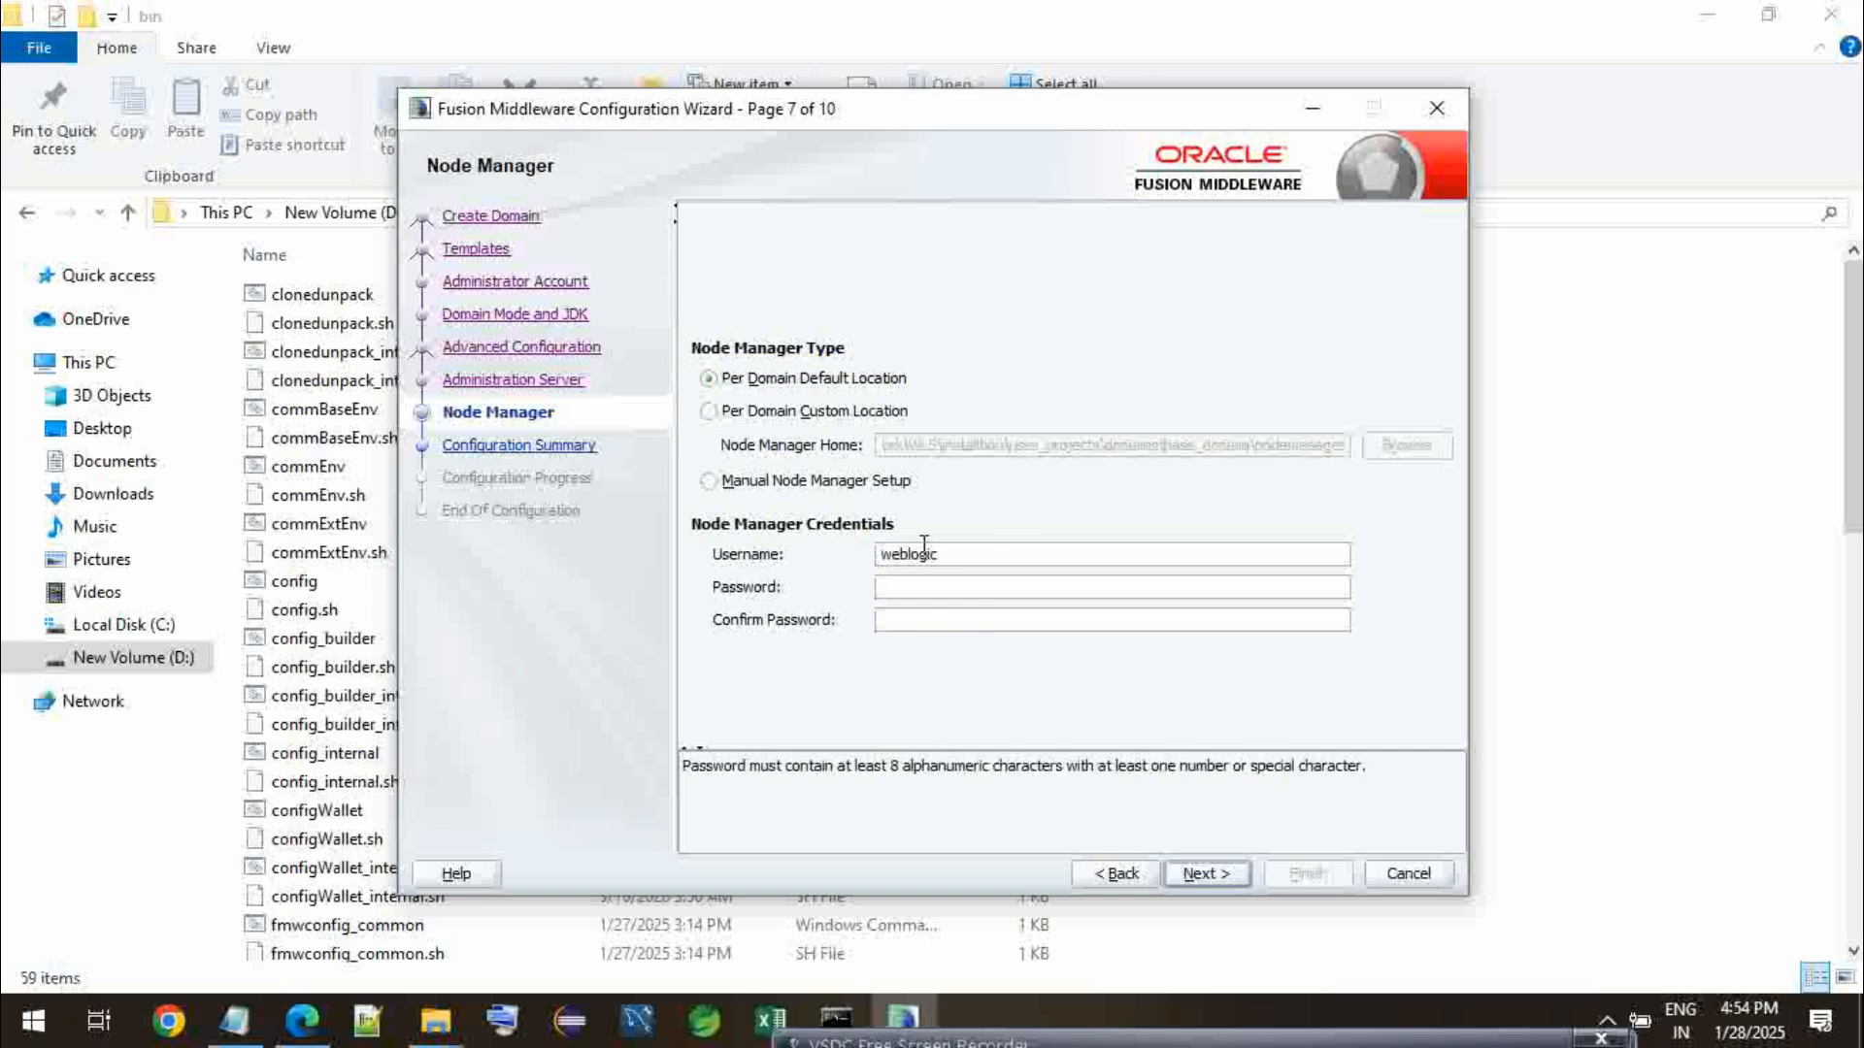
pyautogui.write('welcome1123')
pyautogui.click(1000, 622)
pyautogui.write('welcogic123')
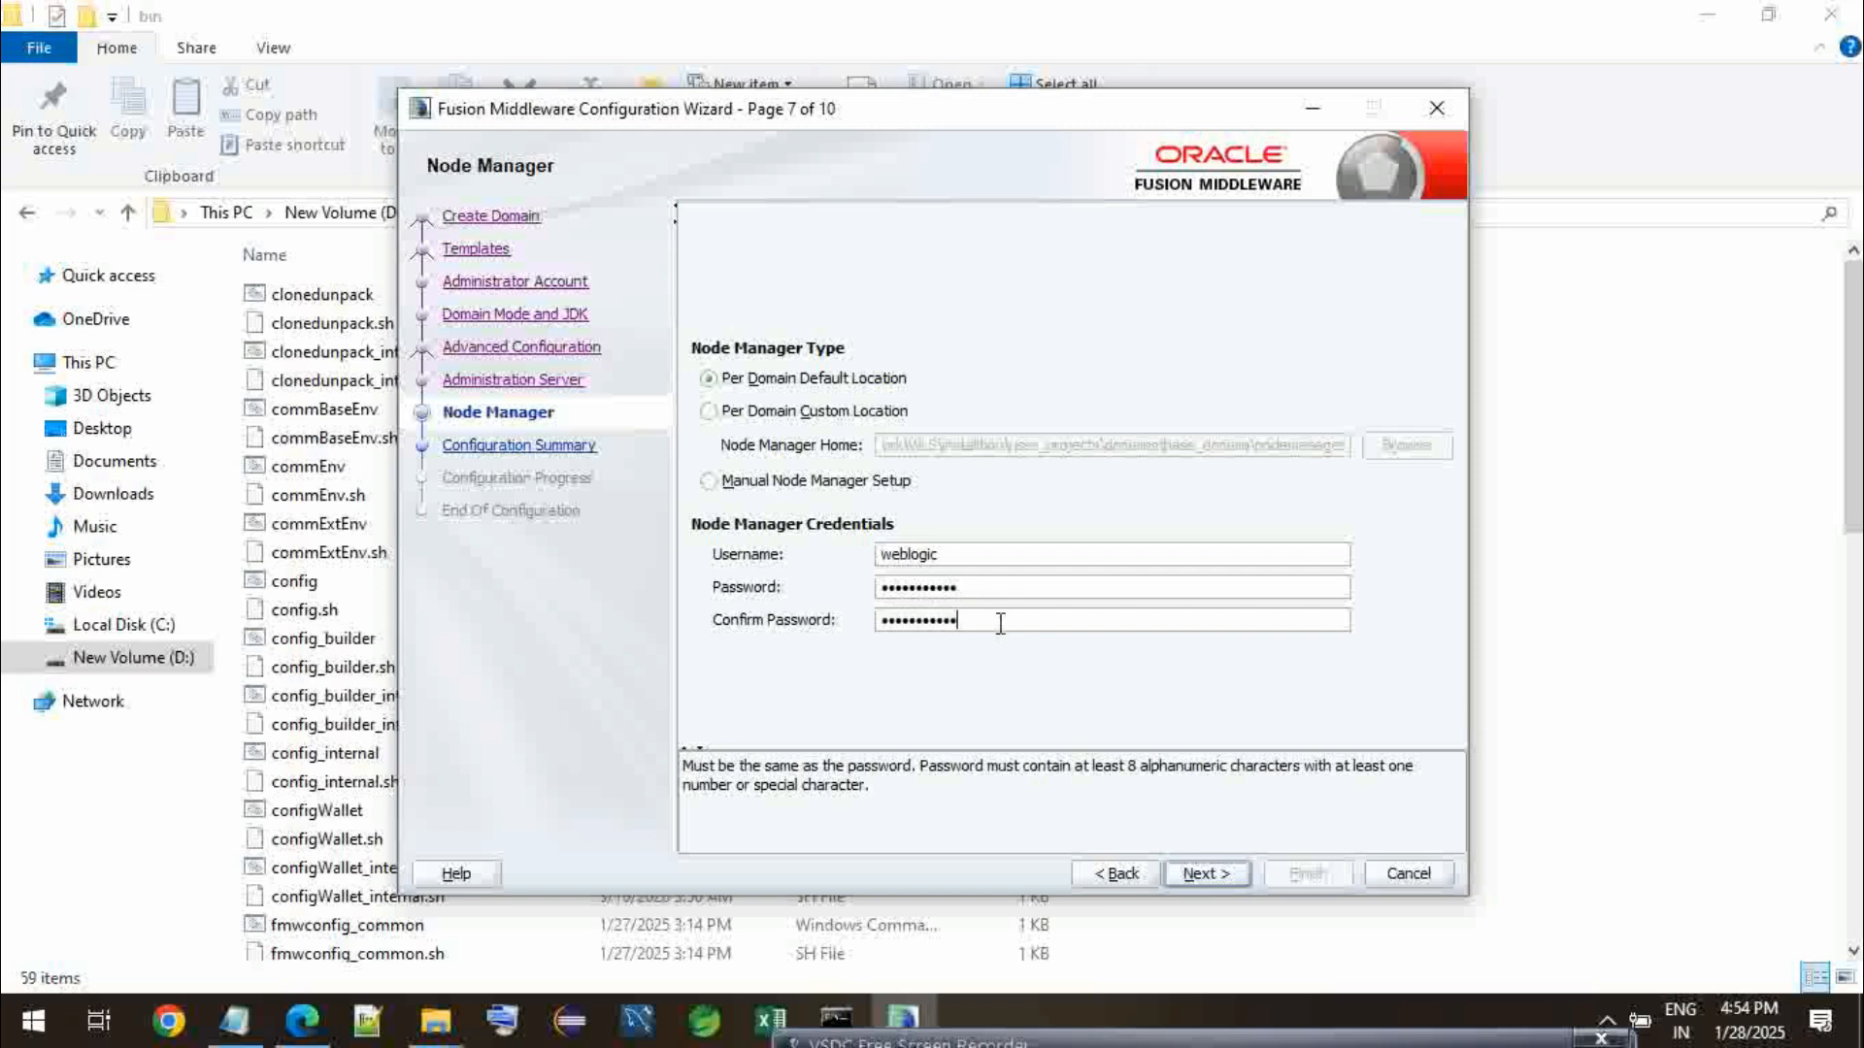
pyautogui.click(1196, 871)
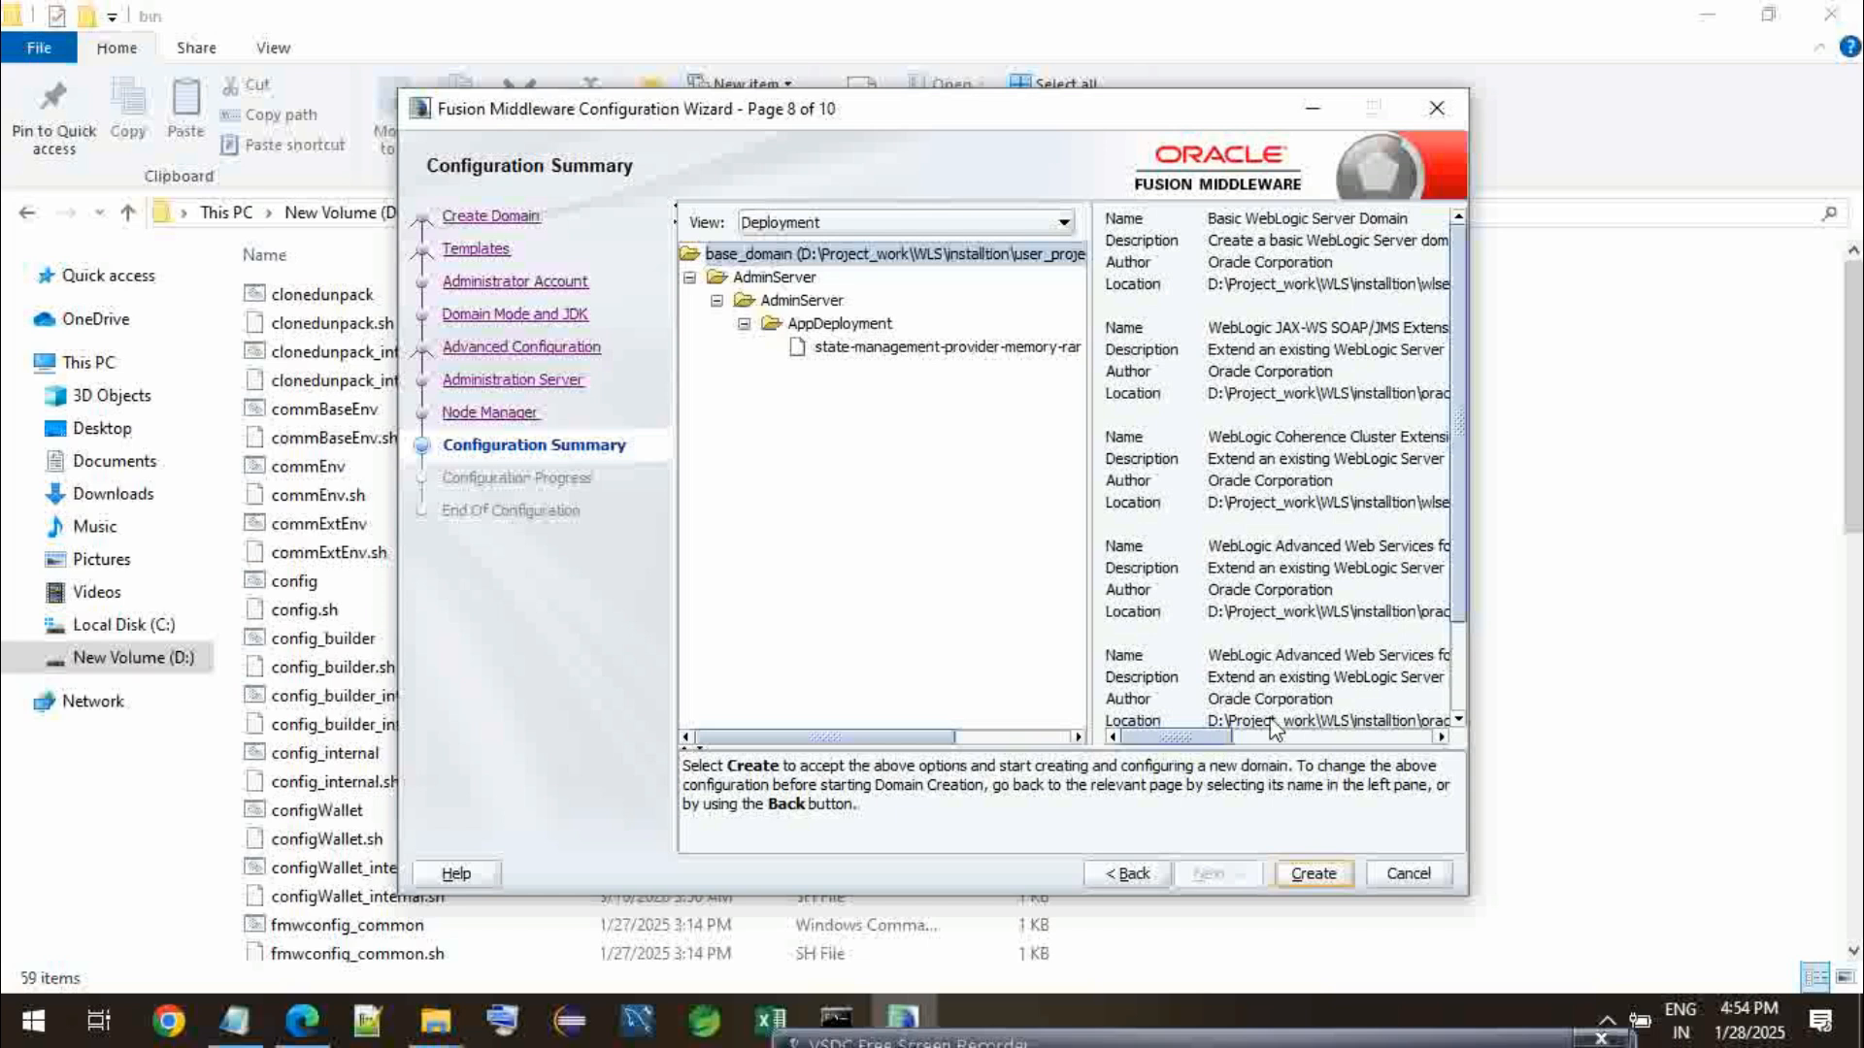
# - Create the base_domain domain from the configuration summary and continue to the end-of-configuration page
pyautogui.click(1309, 876)
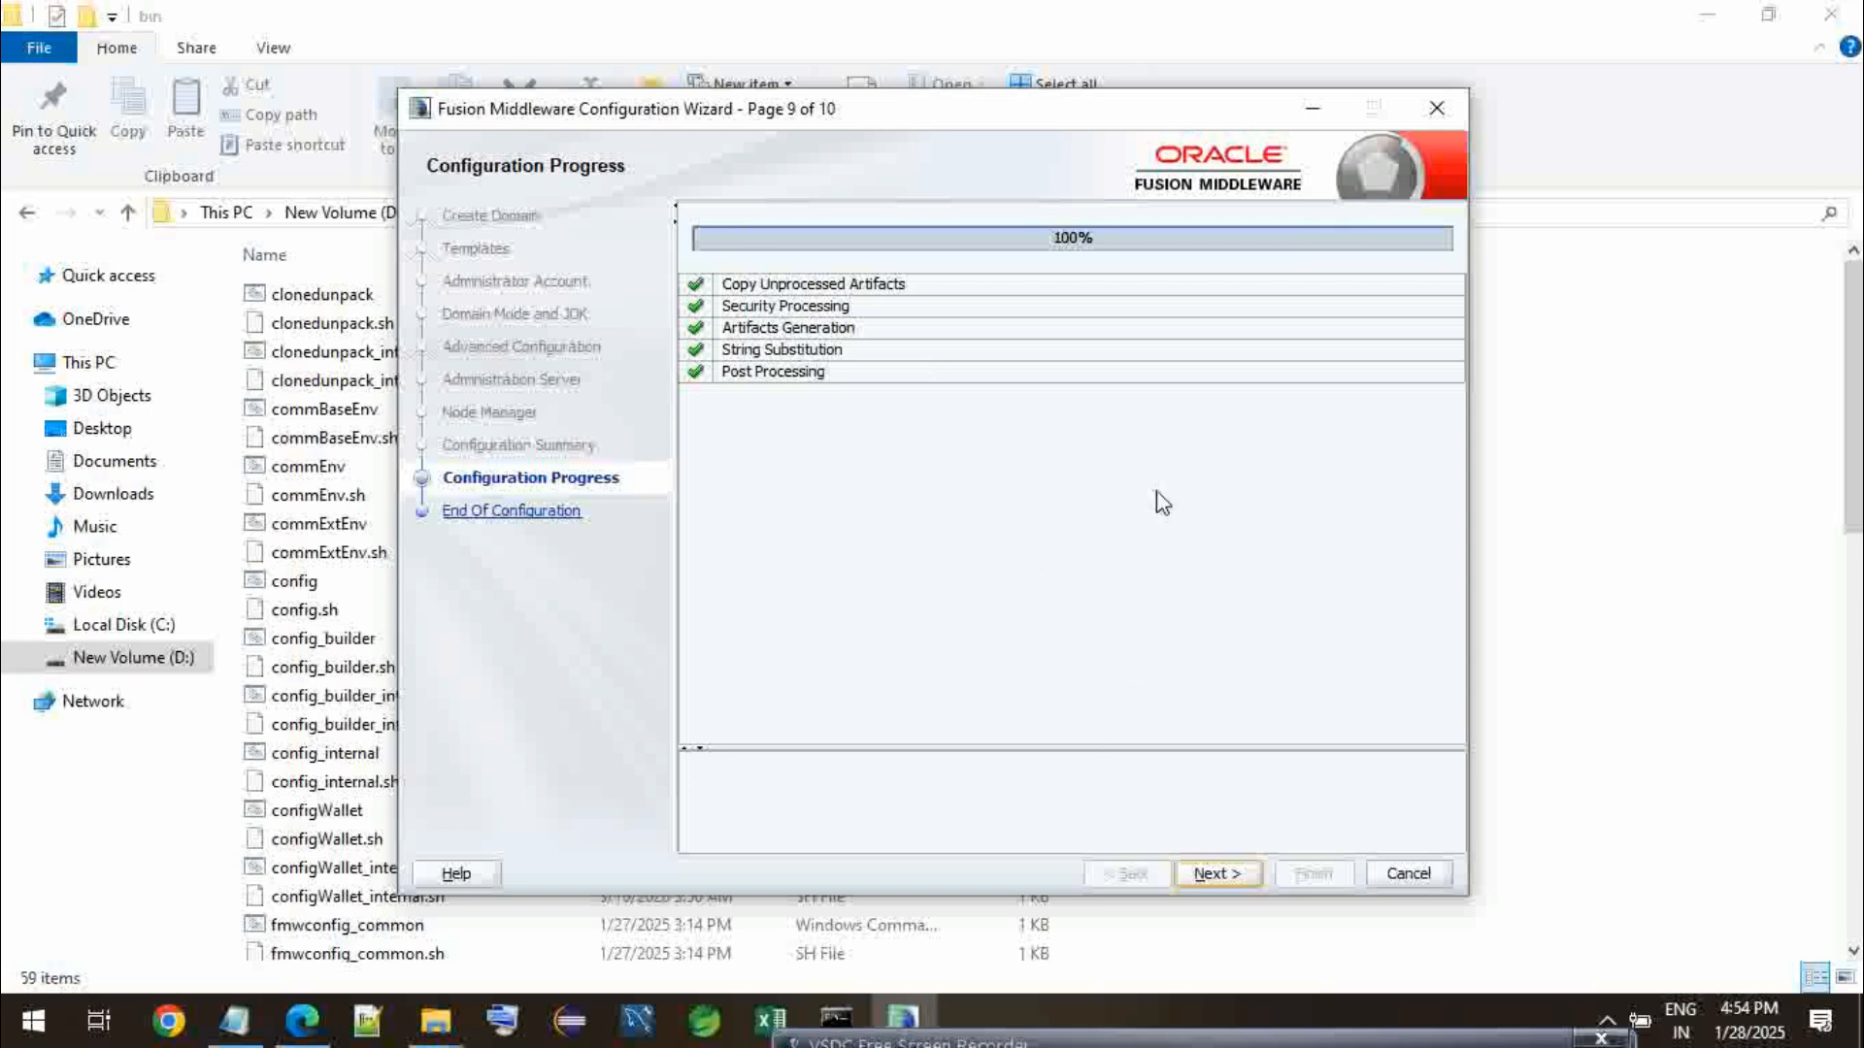
pyautogui.click(1211, 874)
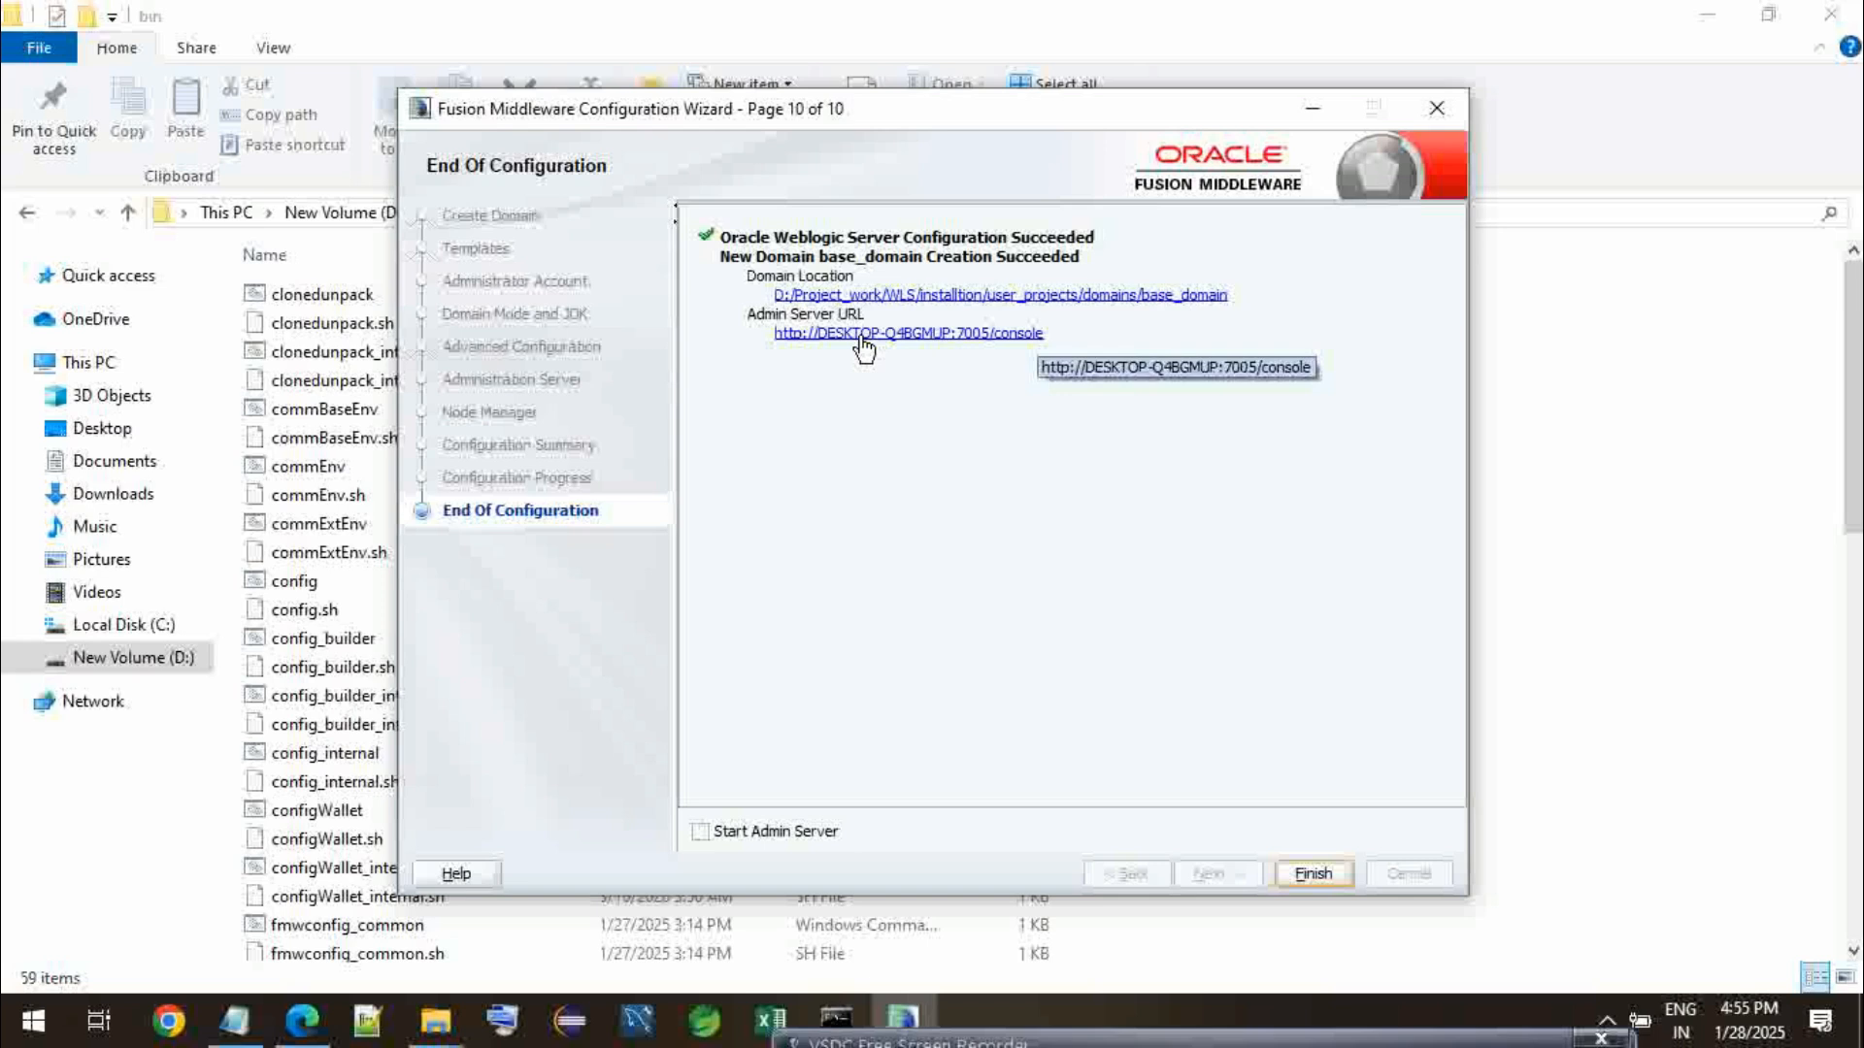
# - Finish the configuration wizard without starting the admin server, and go up to the installtion folder in File Explorer
pyautogui.click(1307, 875)
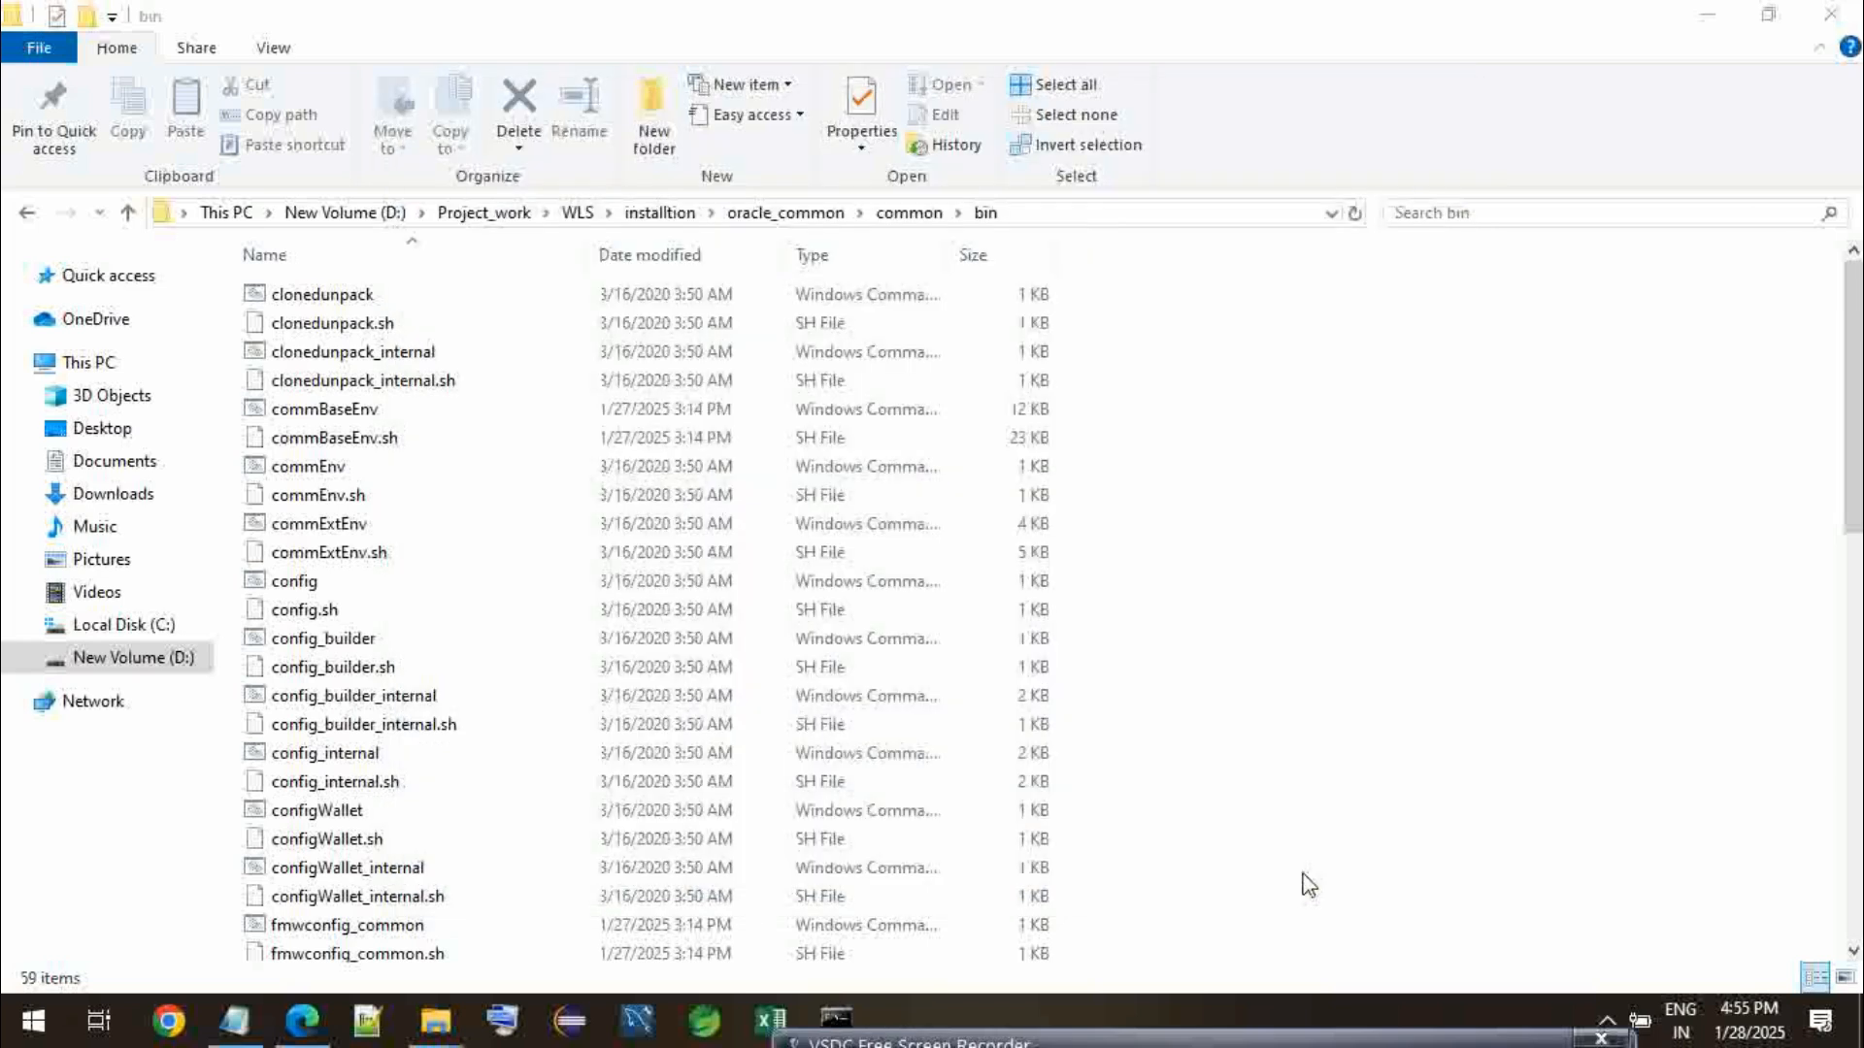
pyautogui.click(1165, 570)
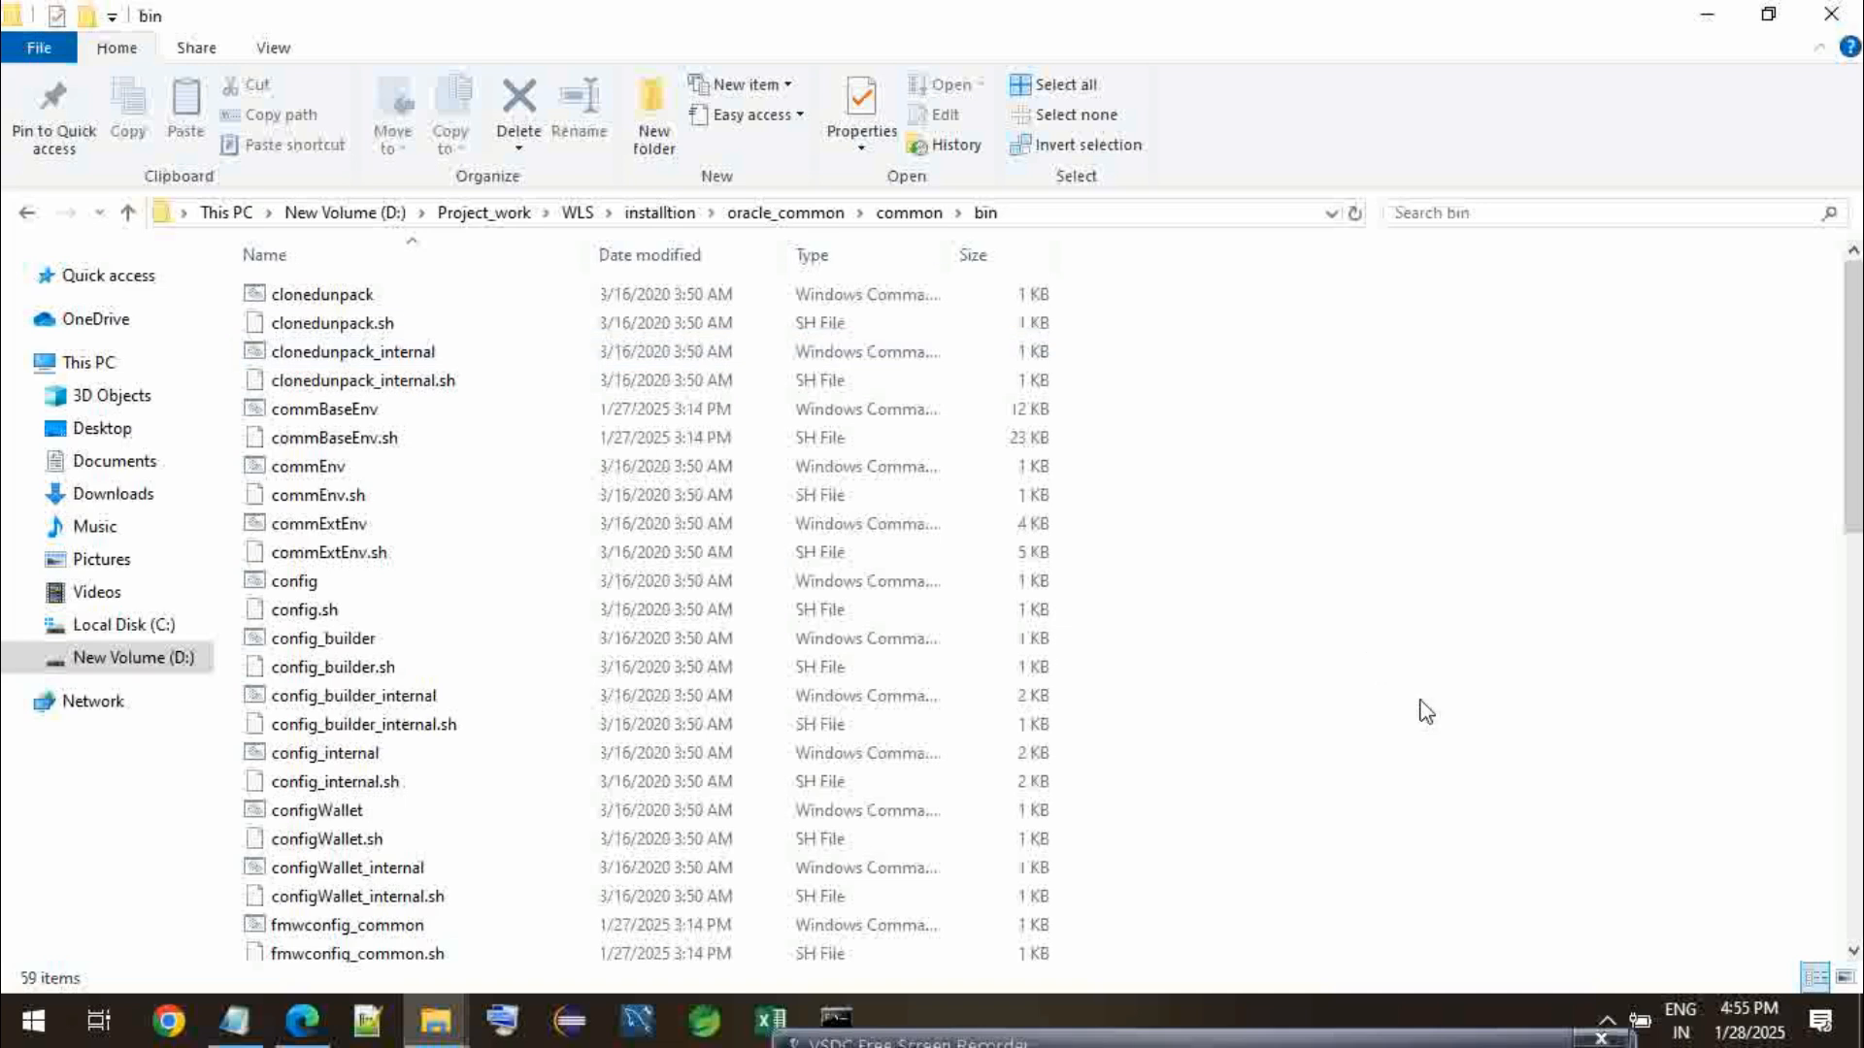
pyautogui.click(786, 216)
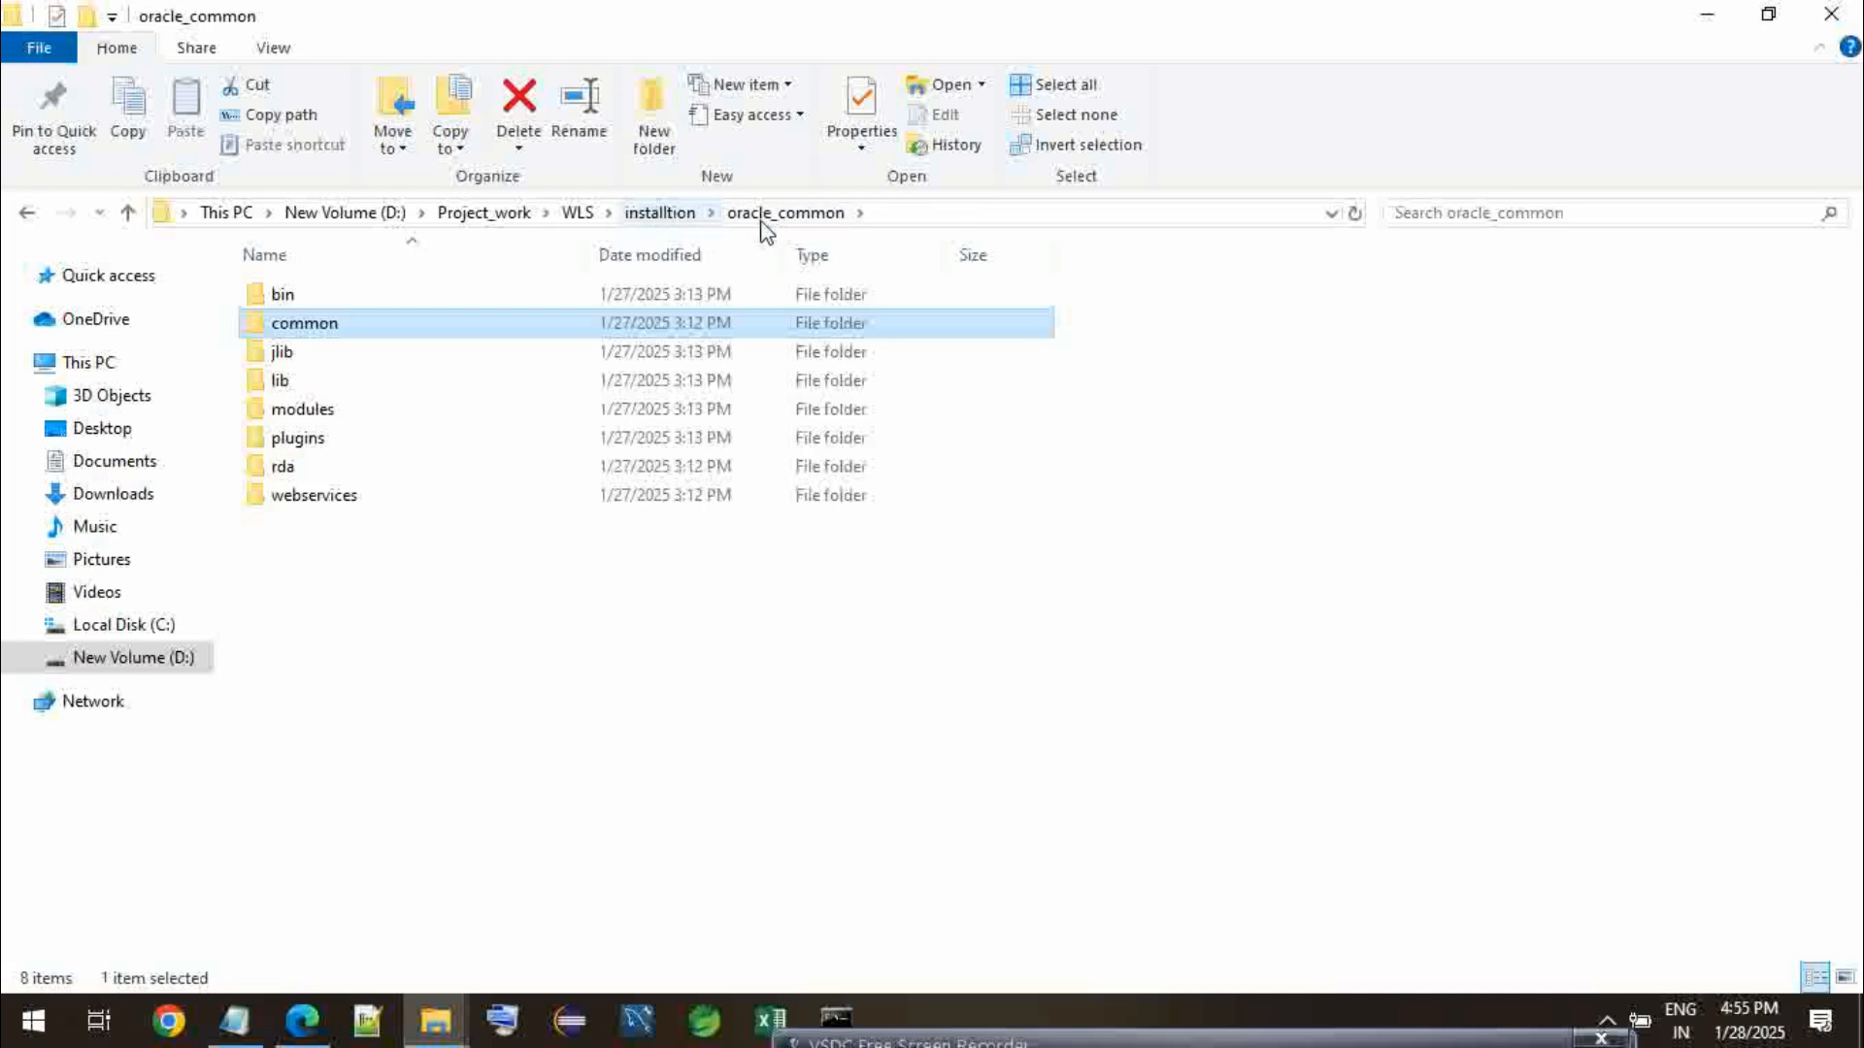
pyautogui.doubleClick(328, 332)
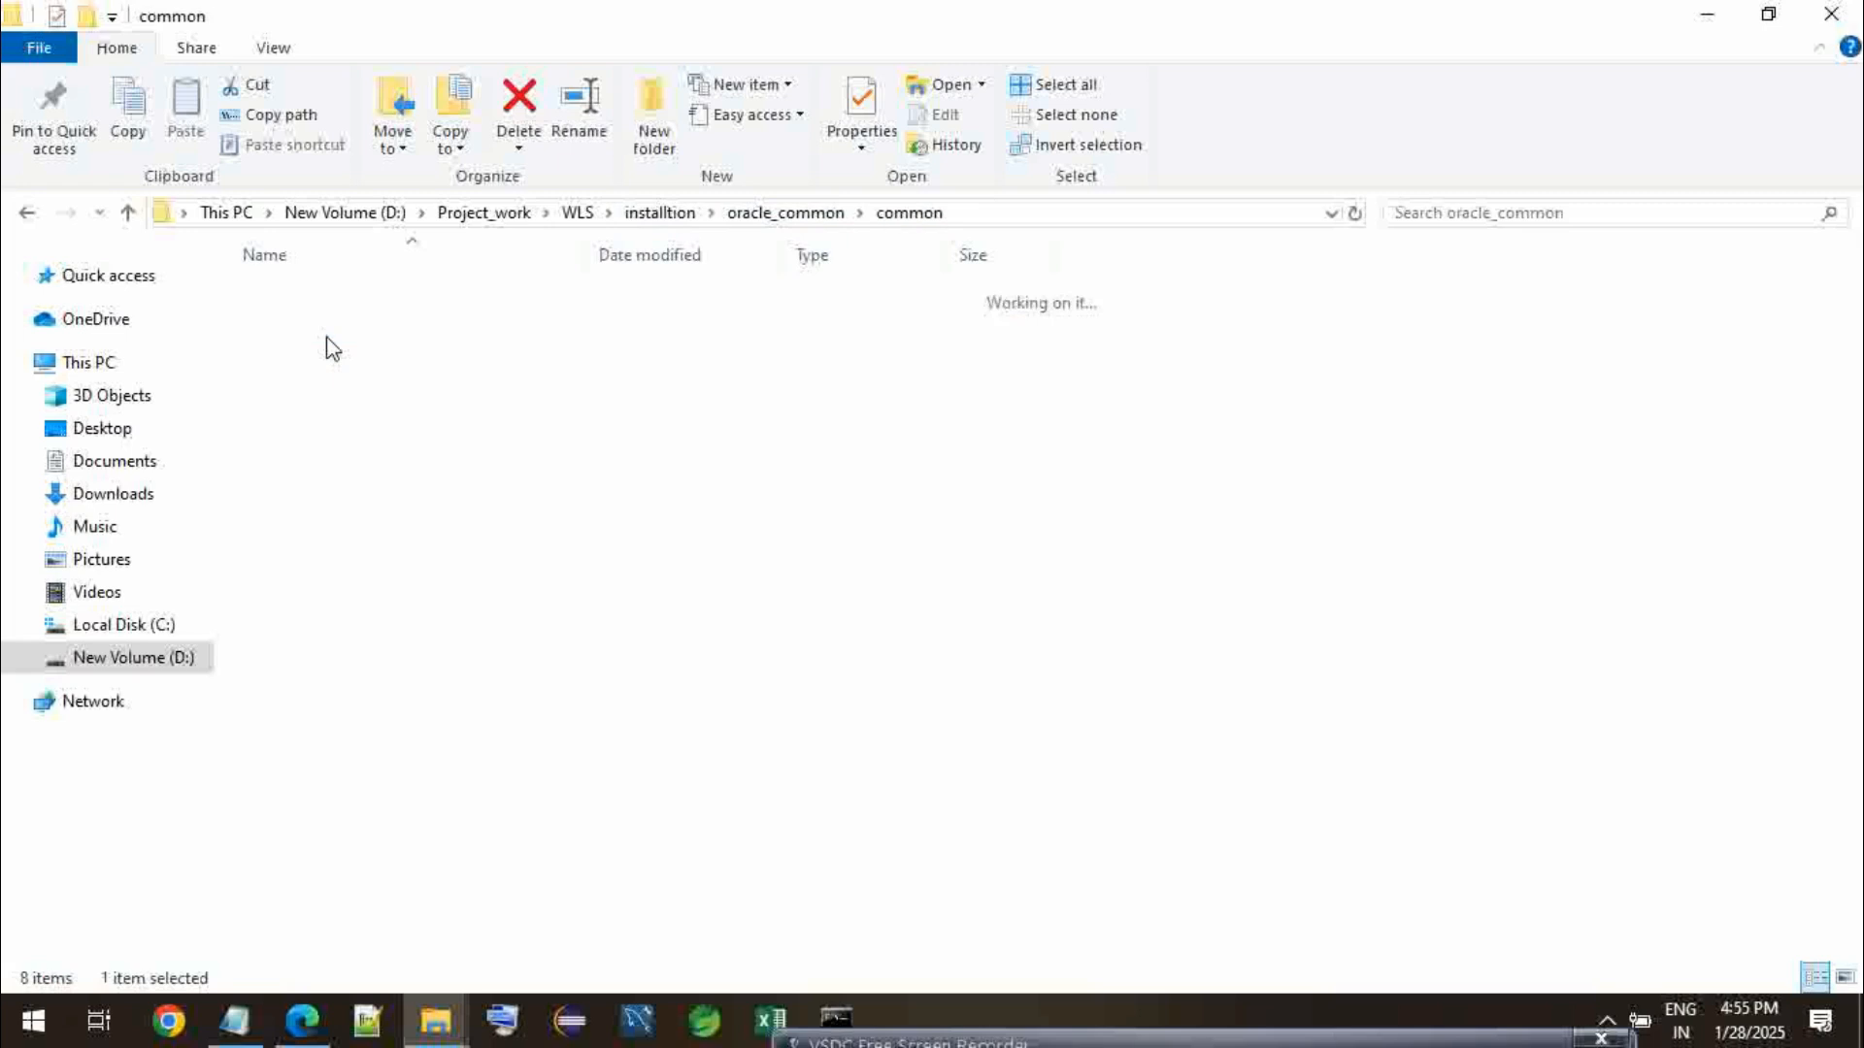
pyautogui.click(659, 211)
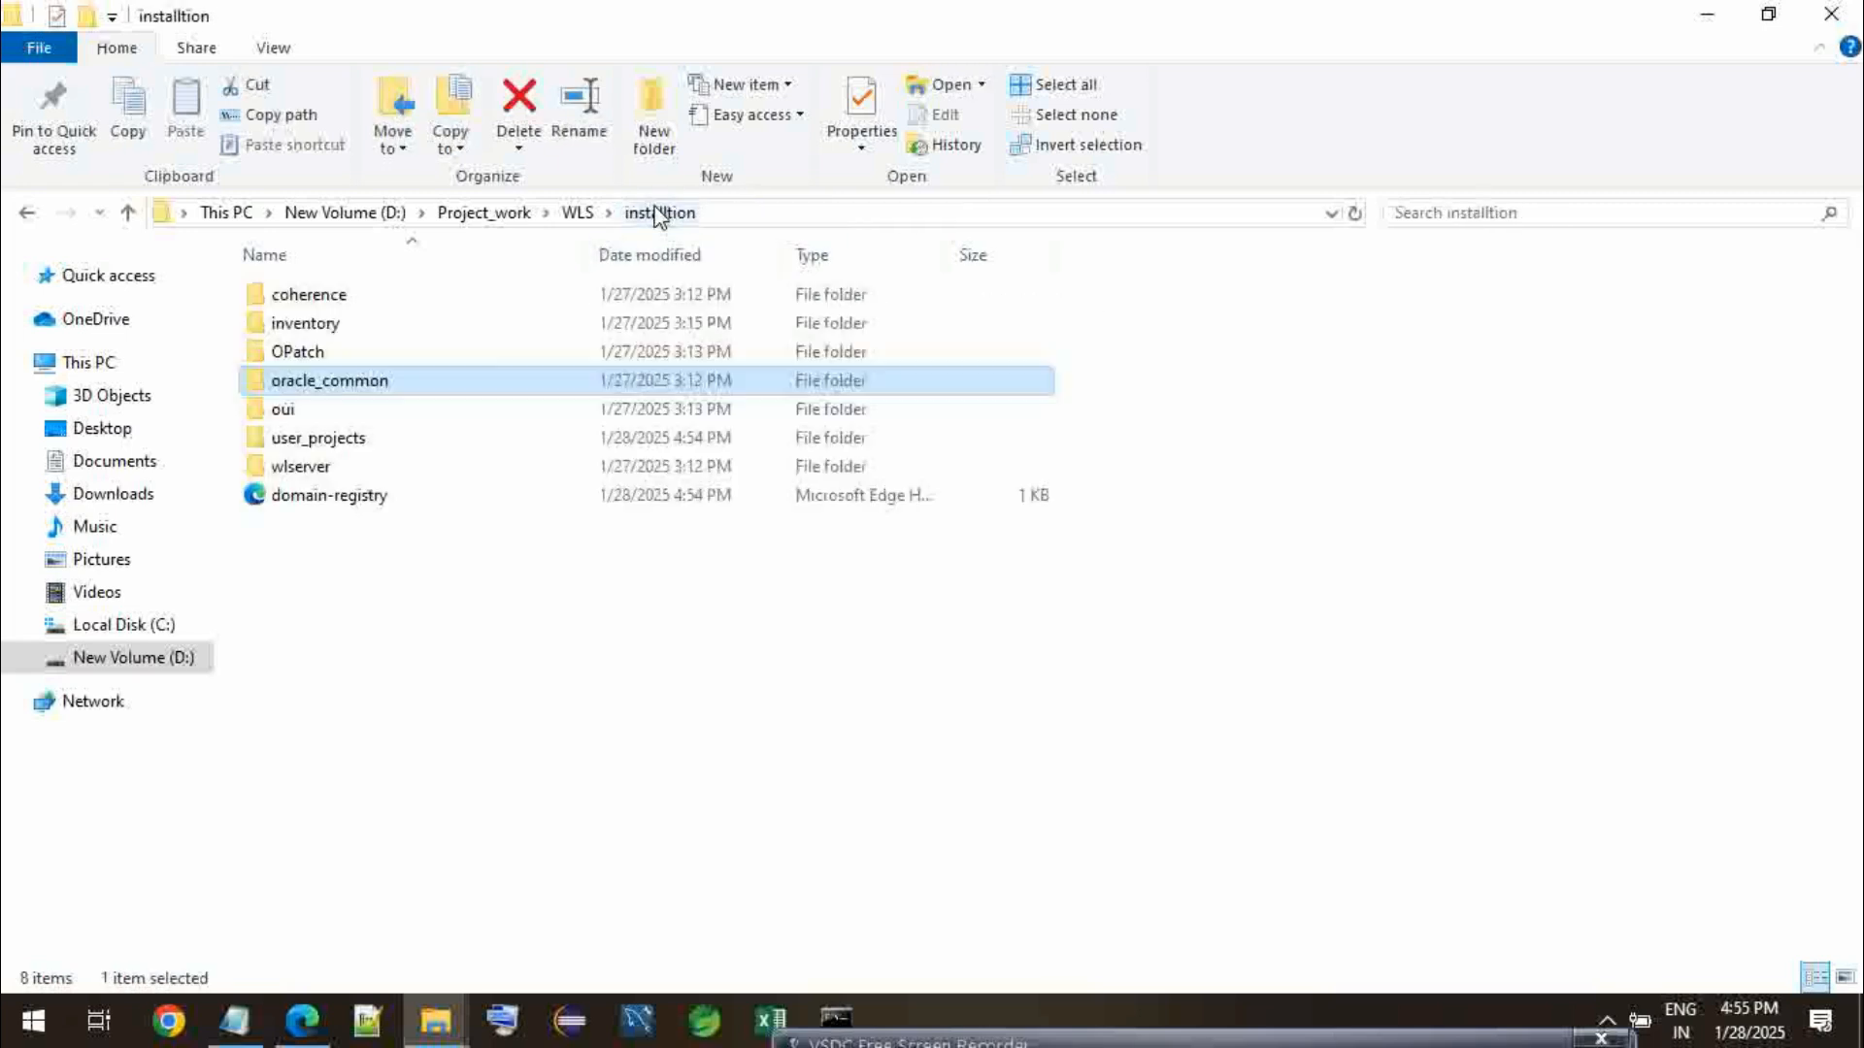
pyautogui.click(337, 386)
pyautogui.click(349, 583)
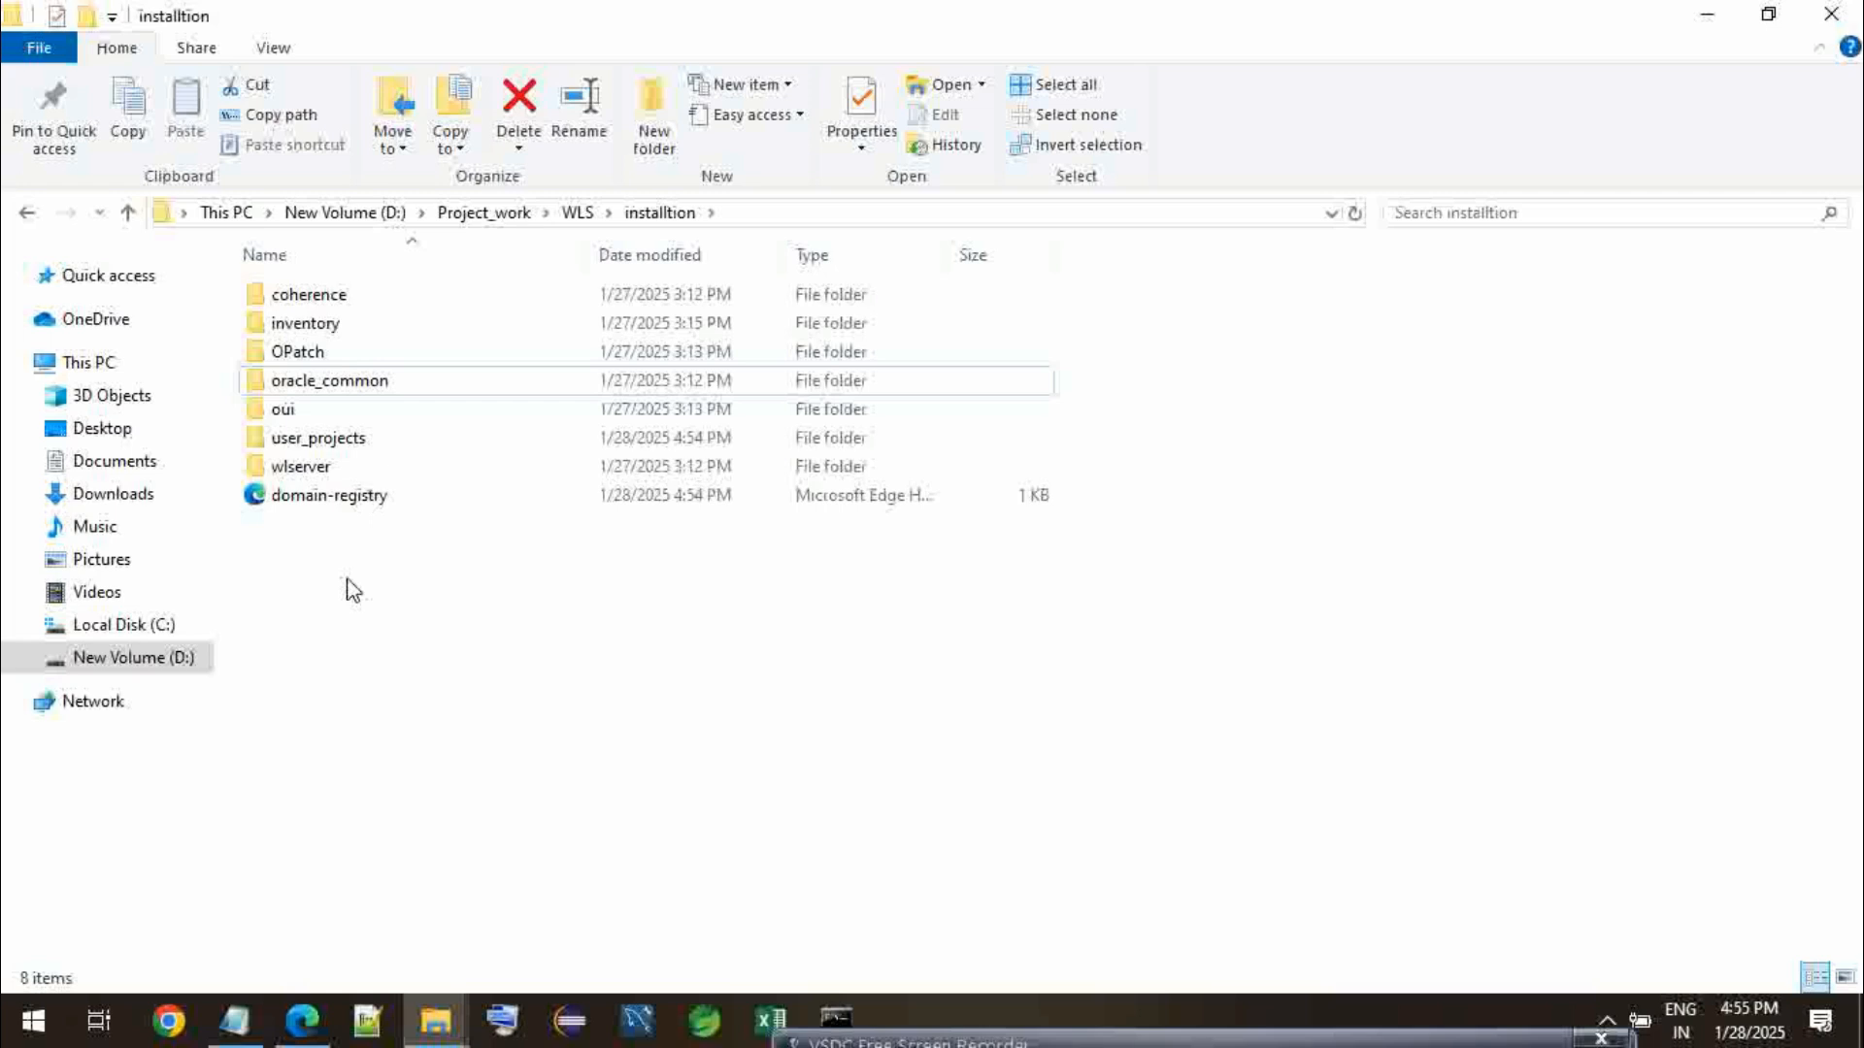
# - Open the new domain's folder, base_domain, inside user_projects and domains
pyautogui.click(365, 441)
pyautogui.doubleClick(365, 445)
pyautogui.click(354, 334)
pyautogui.doubleClick(353, 334)
pyautogui.doubleClick(341, 308)
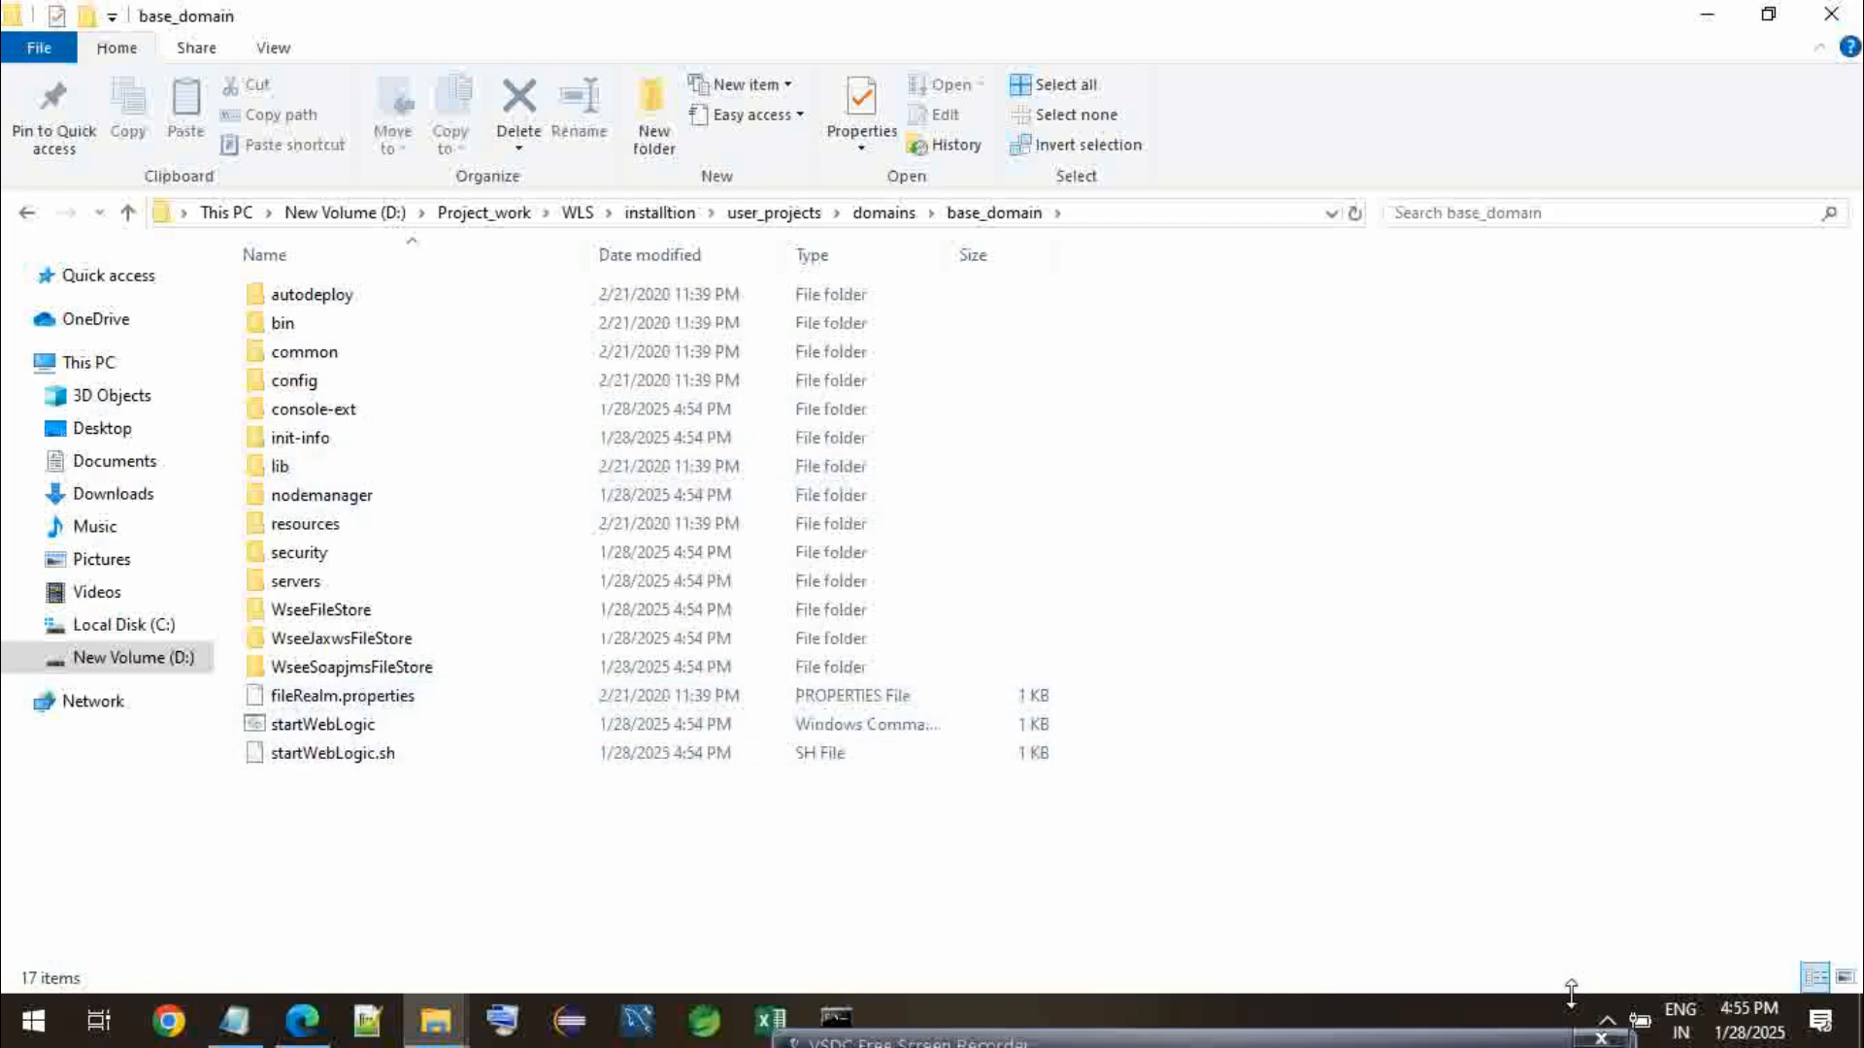
pyautogui.click(1607, 1024)
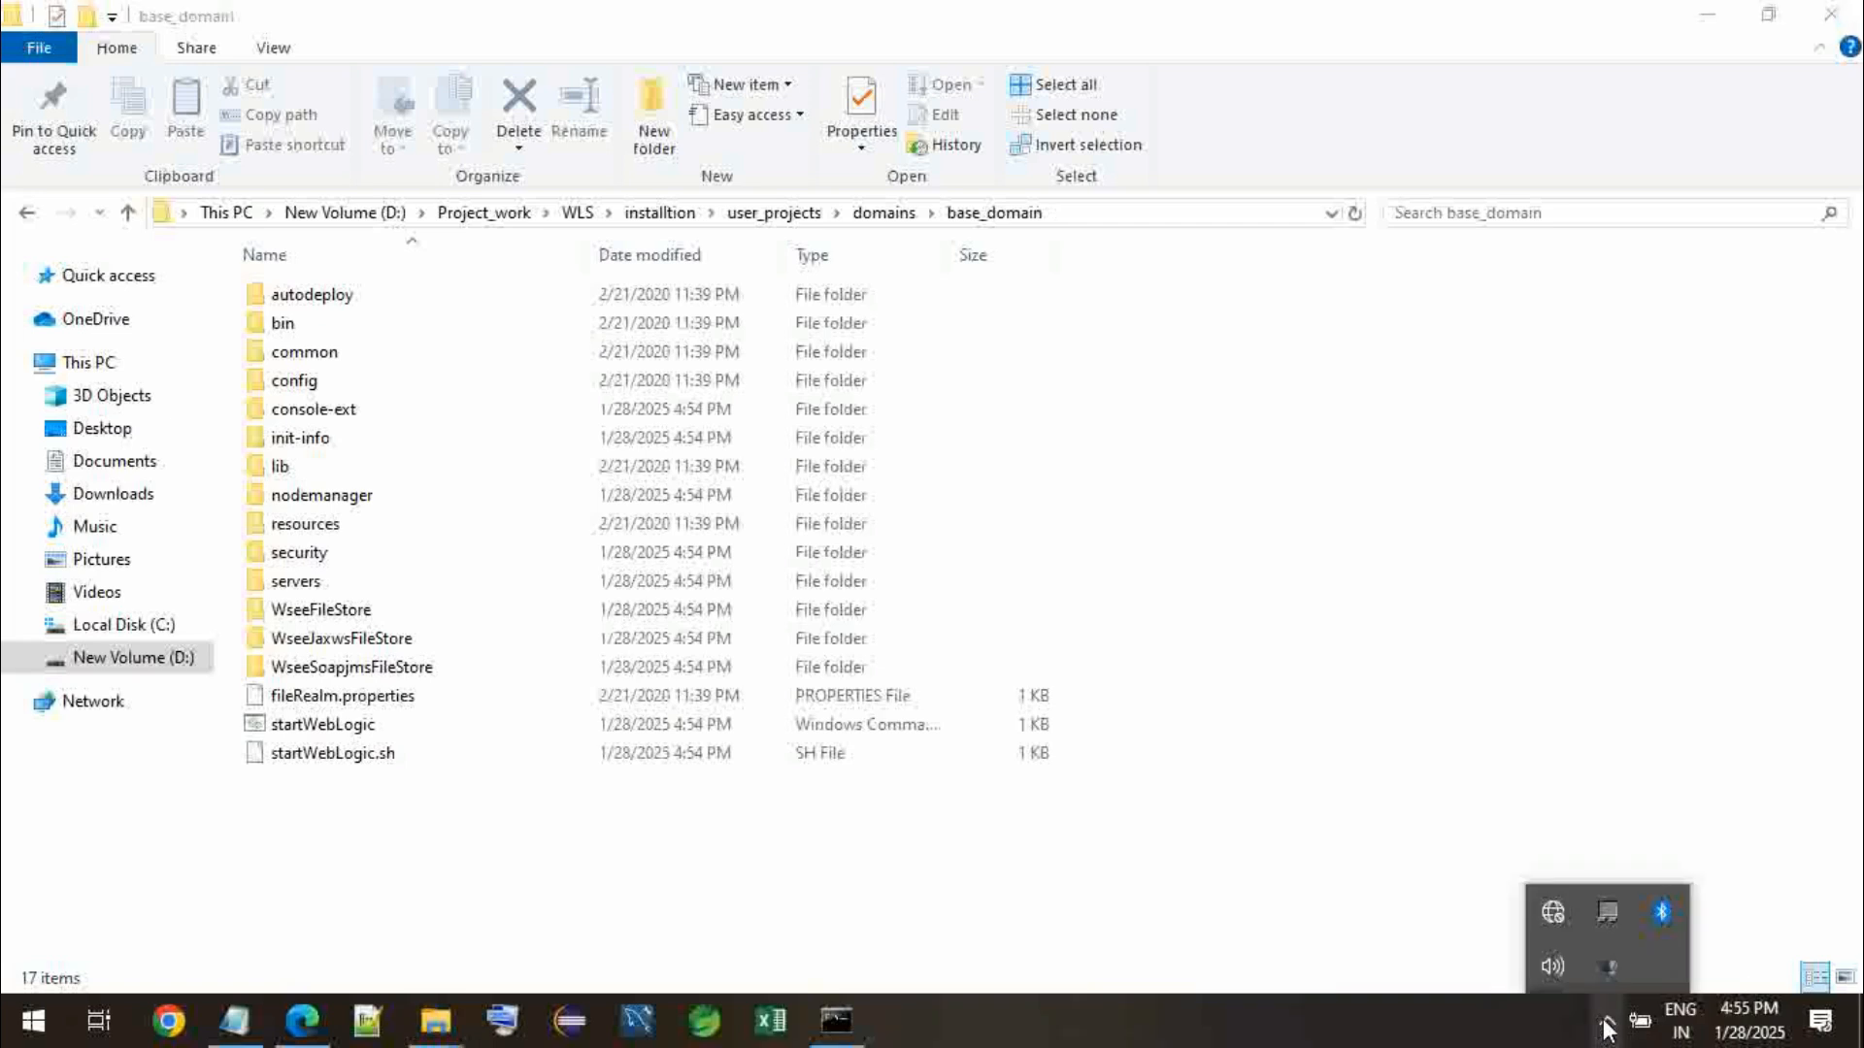
pyautogui.rightClick(1615, 968)
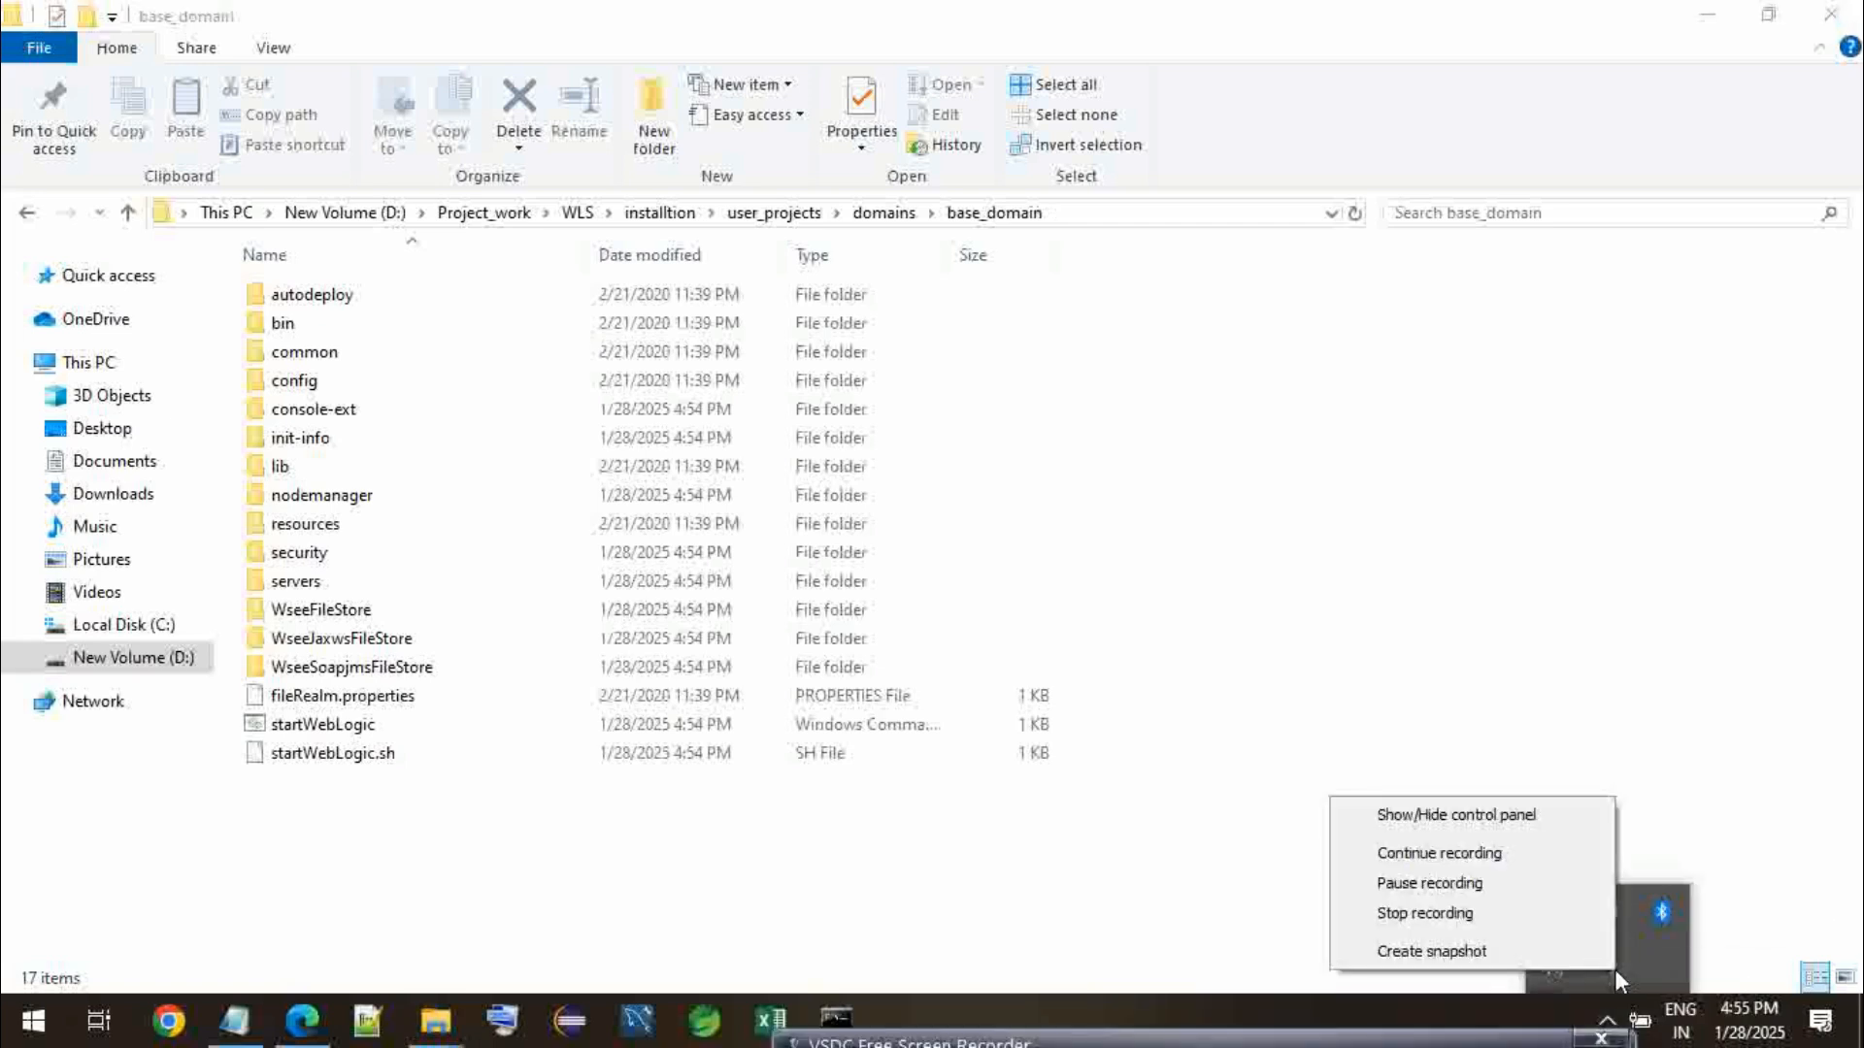